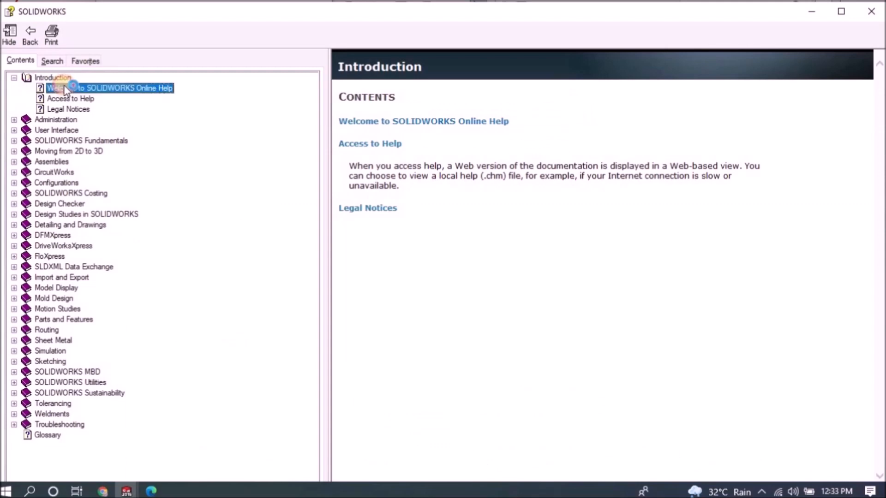
- Browse the Introduction, Administration and User Interface topics in the SOLIDWORKS help contents
{"action": "left_click", "coordinate": [68, 99]}
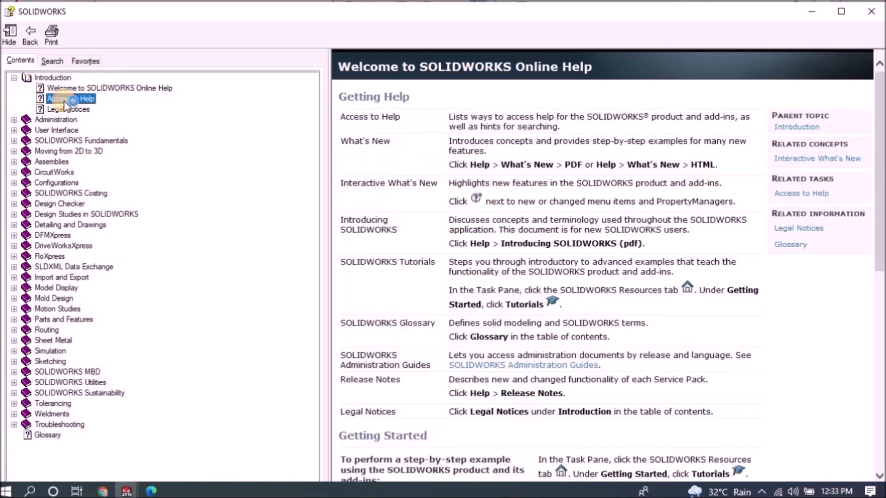
{"action": "left_click", "coordinate": [66, 109]}
{"action": "left_click", "coordinate": [14, 119]}
{"action": "left_click", "coordinate": [28, 121]}
{"action": "left_click", "coordinate": [69, 131]}
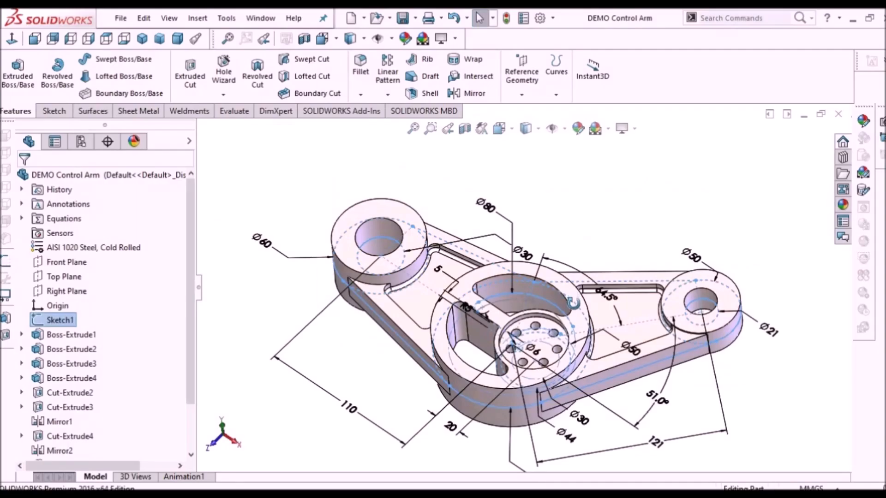
- Look over the example models: control arm, boundary surface, MCB box, rubber grip, beam bracket displacement plot and the REF surface parts
{"action": "mouse_move", "coordinate": [609, 229]}
{"action": "middle_mouse_down"}
{"action": "mouse_move", "coordinate": [653, 263]}
{"action": "mouse_move", "coordinate": [564, 277]}
{"action": "mouse_move", "coordinate": [600, 221]}
{"action": "middle_mouse_up"}
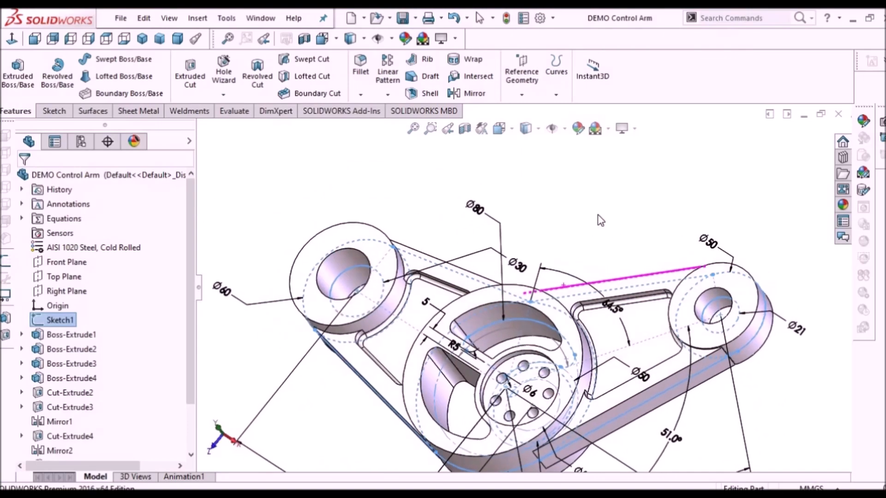
{"action": "left_click", "coordinate": [601, 219]}
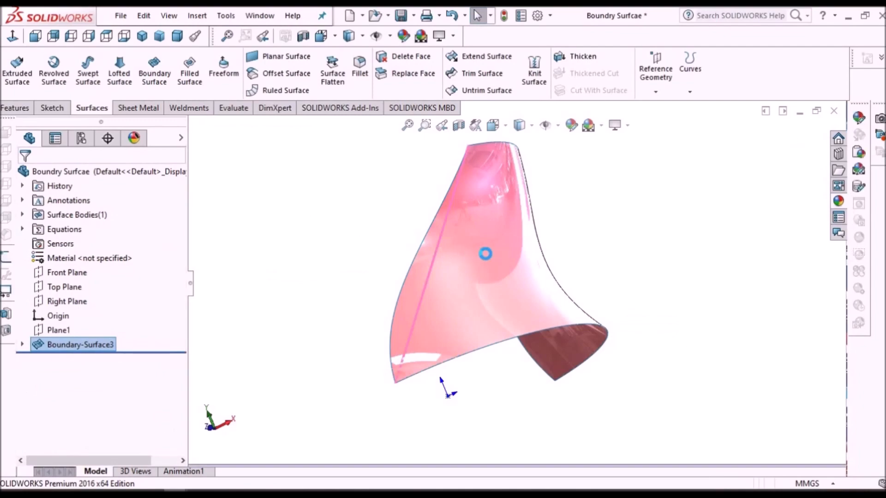
{"action": "middle_click_drag", "start_coordinate": [520, 287], "coordinate": [427, 279]}
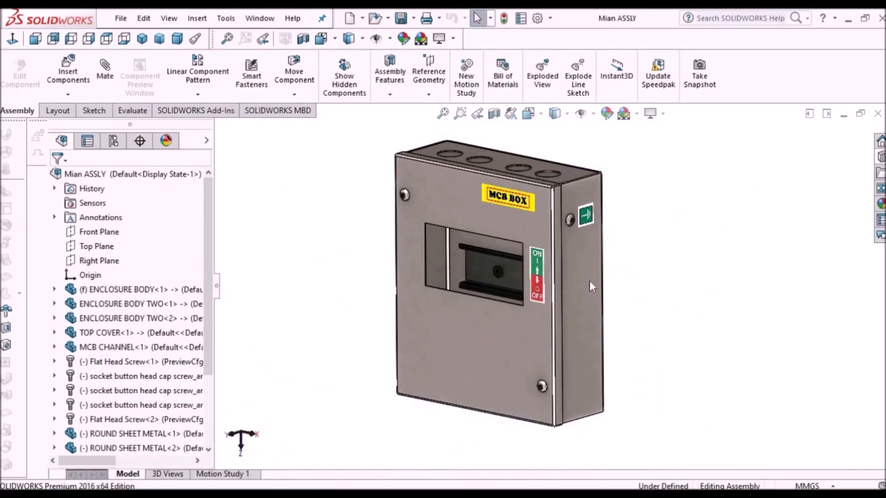
{"action": "scroll", "coordinate": [590, 281], "scroll_direction": "down", "scroll_amount": 2}
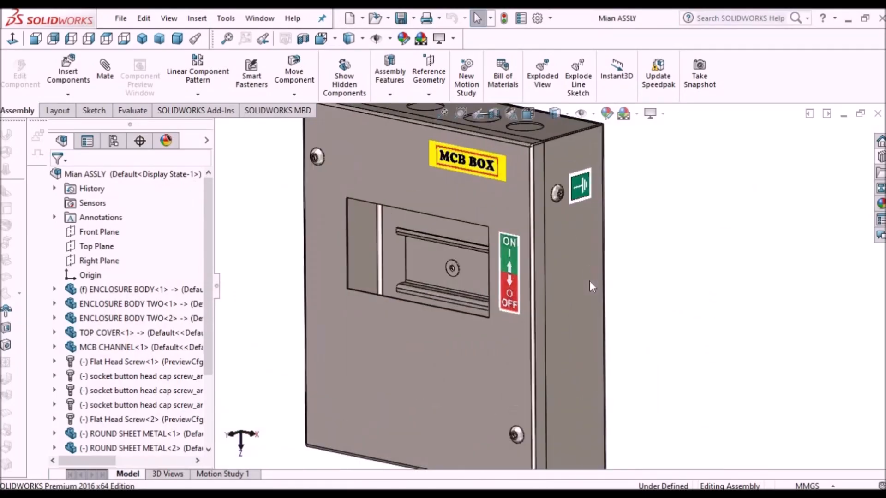
{"action": "scroll", "coordinate": [566, 277], "scroll_direction": "up", "scroll_amount": 4}
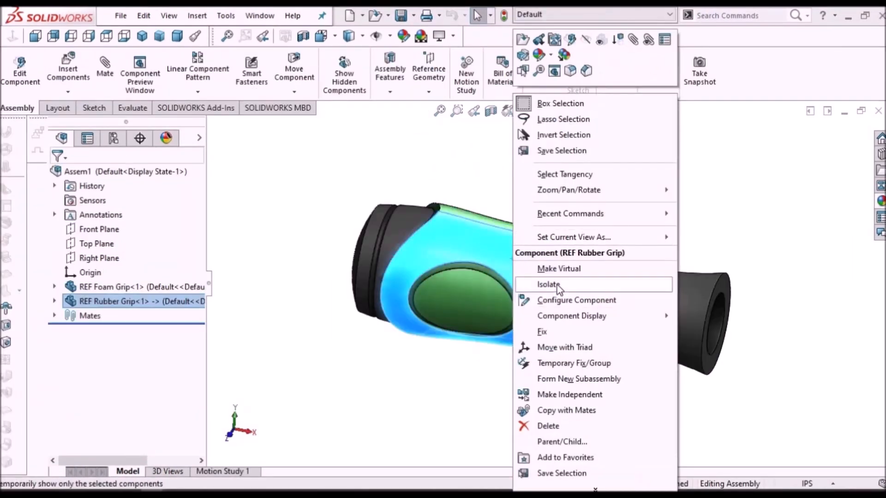
{"action": "key", "text": "Escape"}
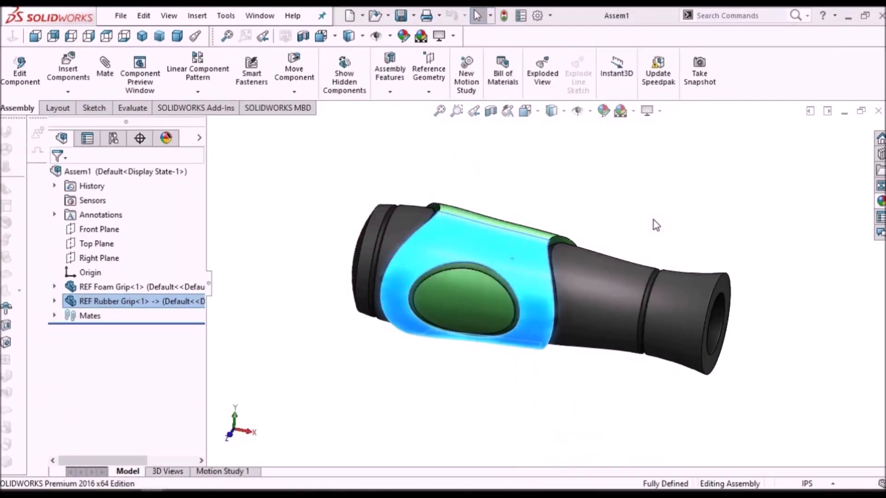
{"action": "left_click", "coordinate": [655, 225]}
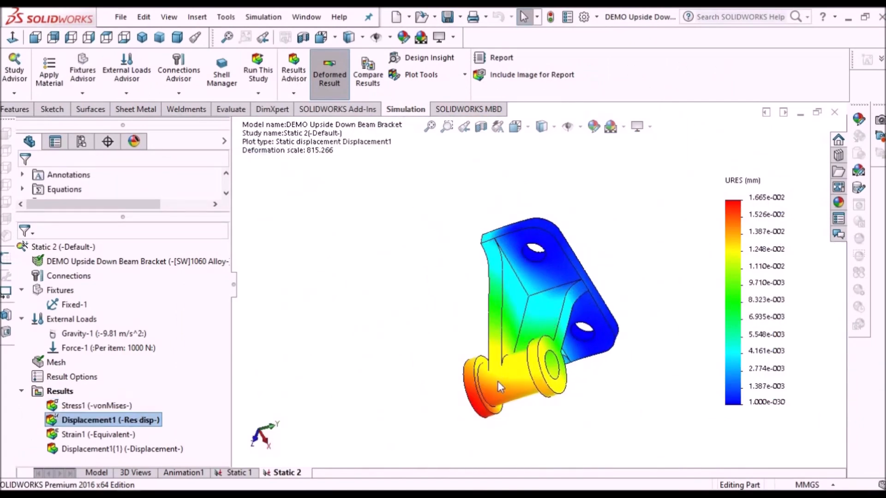
{"action": "middle_click_drag", "start_coordinate": [497, 381], "coordinate": [533, 433]}
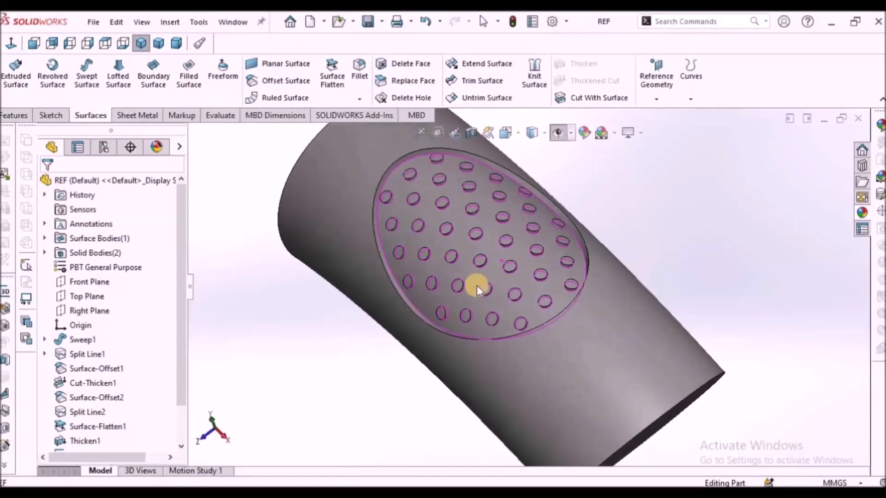
{"action": "scroll", "coordinate": [477, 286], "scroll_direction": "up", "scroll_amount": 3}
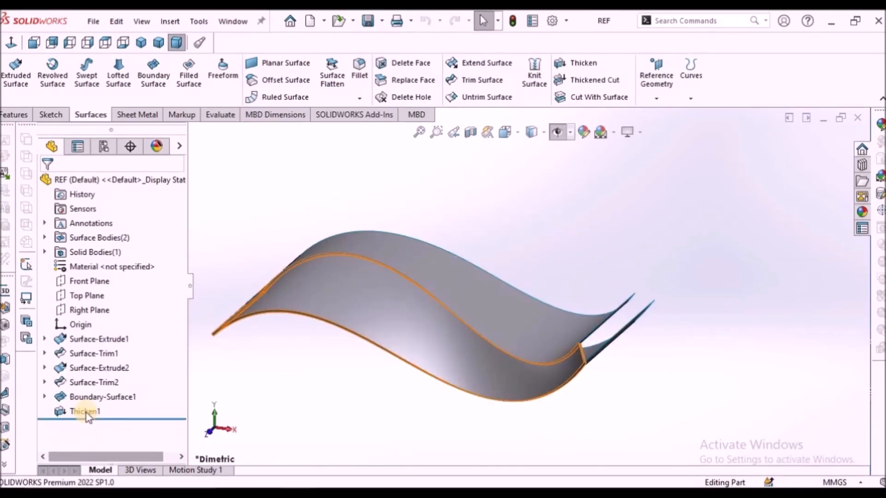
{"action": "right_click", "coordinate": [87, 415]}
{"action": "left_click", "coordinate": [98, 215]}
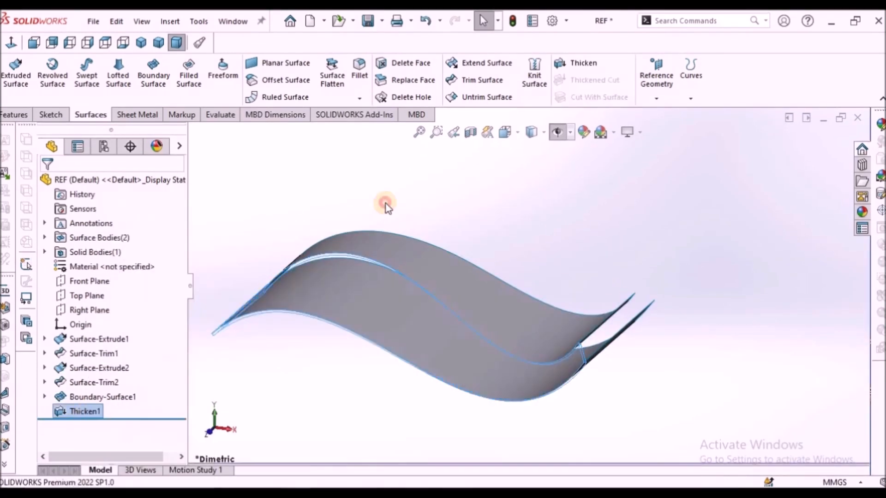
{"action": "scroll", "coordinate": [474, 284], "scroll_direction": "up", "scroll_amount": 2}
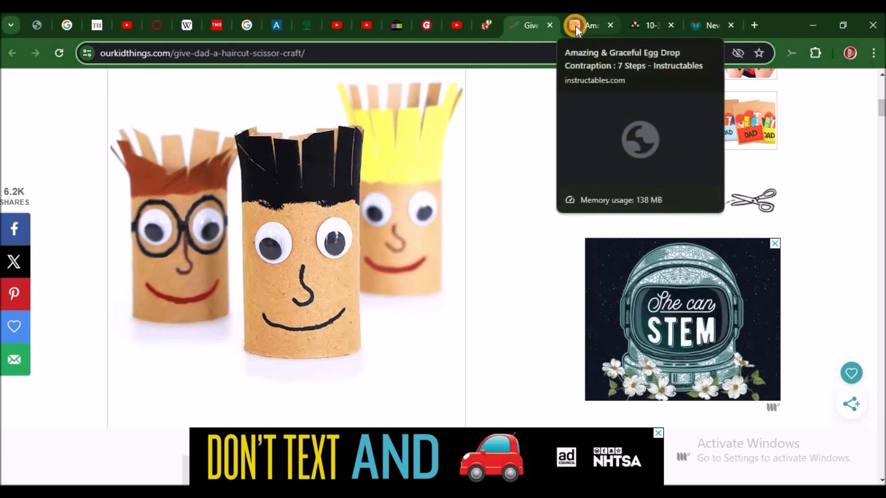
- Examine reference photos of slit tubes in the egg drop contraption article, the metal collar product page and the cut PVC pipe image
{"action": "left_click", "coordinate": [575, 26]}
{"action": "left_click", "coordinate": [700, 79]}
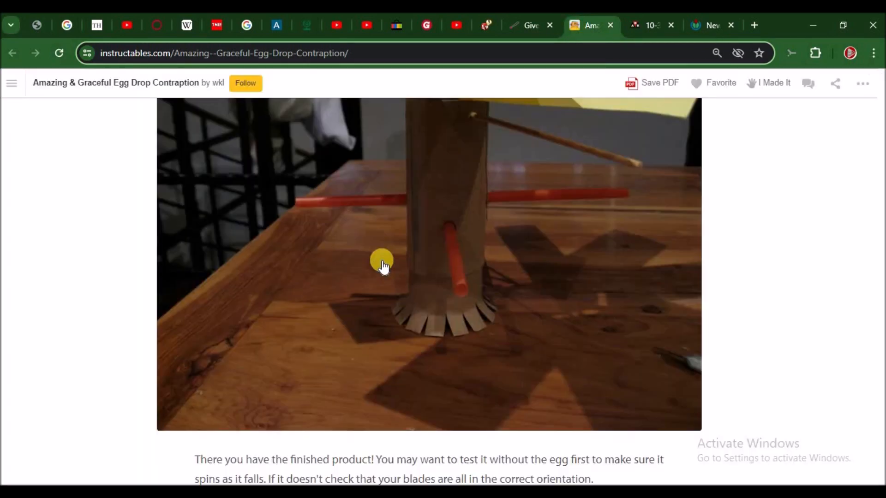
{"action": "scroll", "coordinate": [382, 259], "scroll_direction": "up", "scroll_amount": 20}
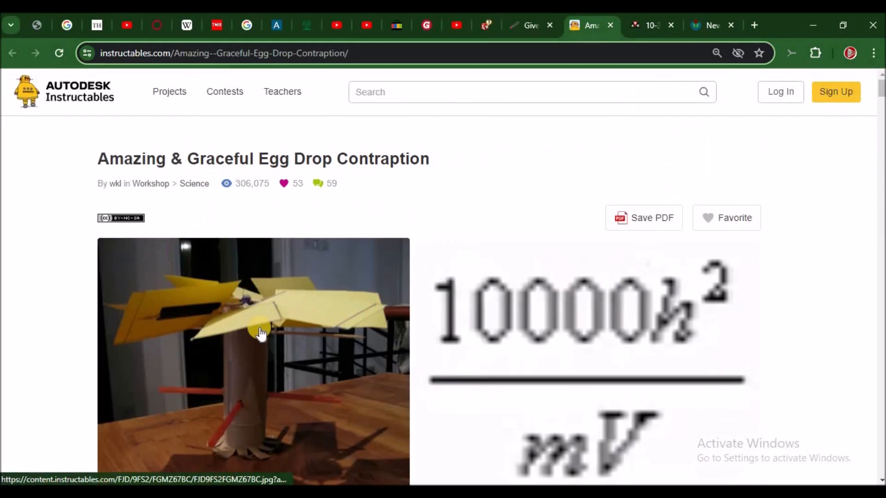
{"action": "scroll", "coordinate": [402, 133], "scroll_direction": "down", "scroll_amount": 5}
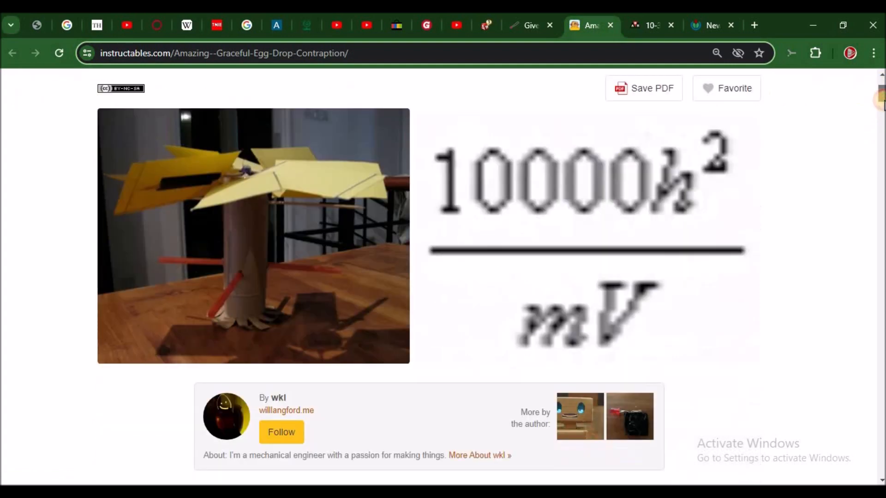
{"action": "left_click", "coordinate": [276, 194]}
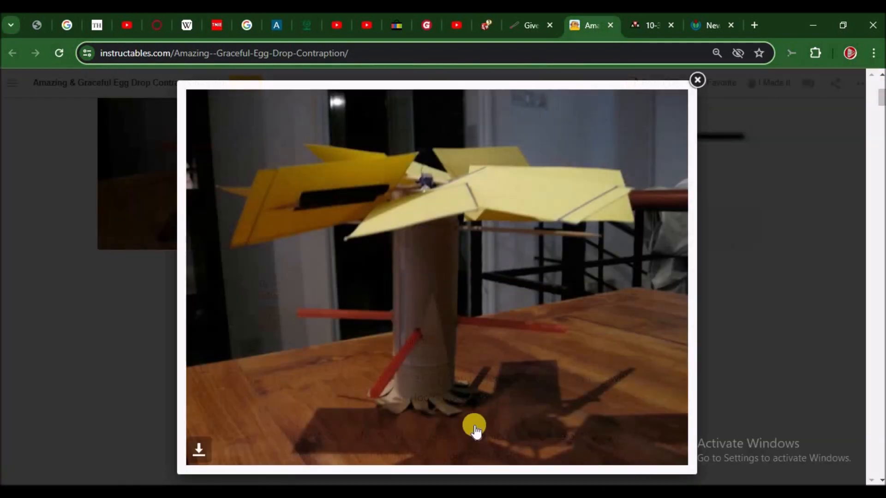
{"action": "left_click", "coordinate": [695, 80]}
{"action": "left_click_drag", "start_coordinate": [881, 125], "coordinate": [875, 280]}
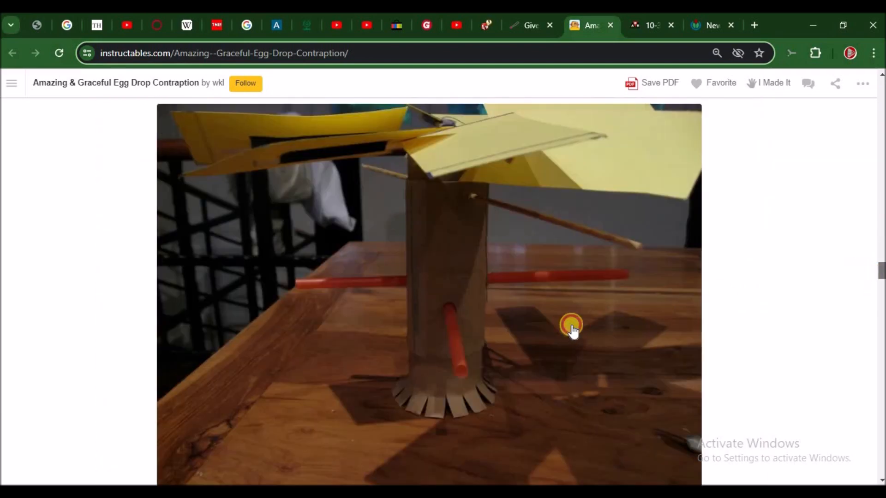
{"action": "left_click", "coordinate": [572, 328]}
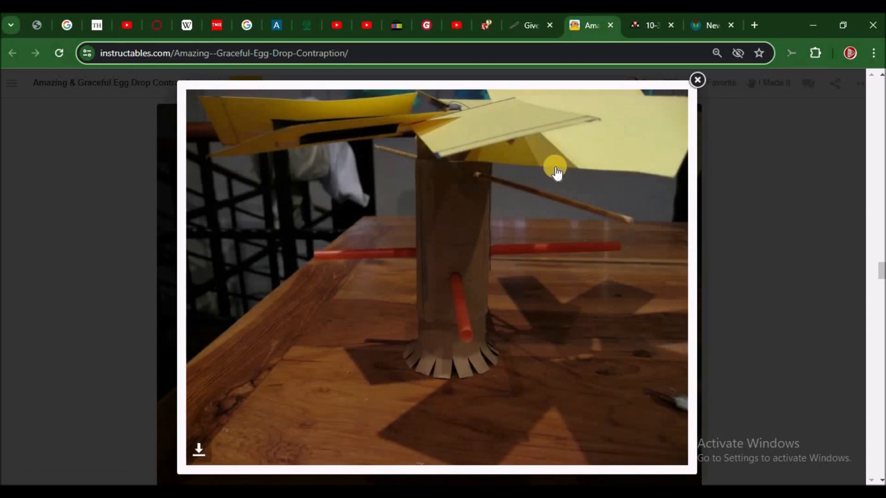
{"action": "left_click", "coordinate": [638, 25]}
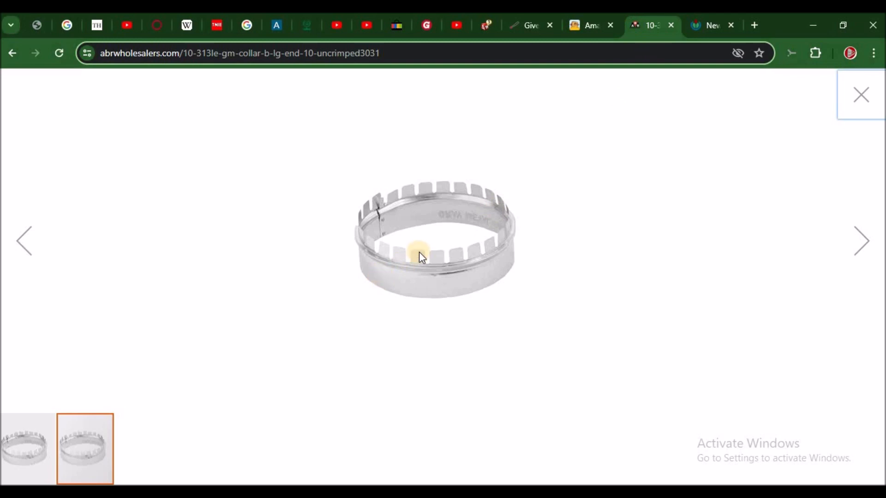
{"action": "left_click", "coordinate": [699, 27]}
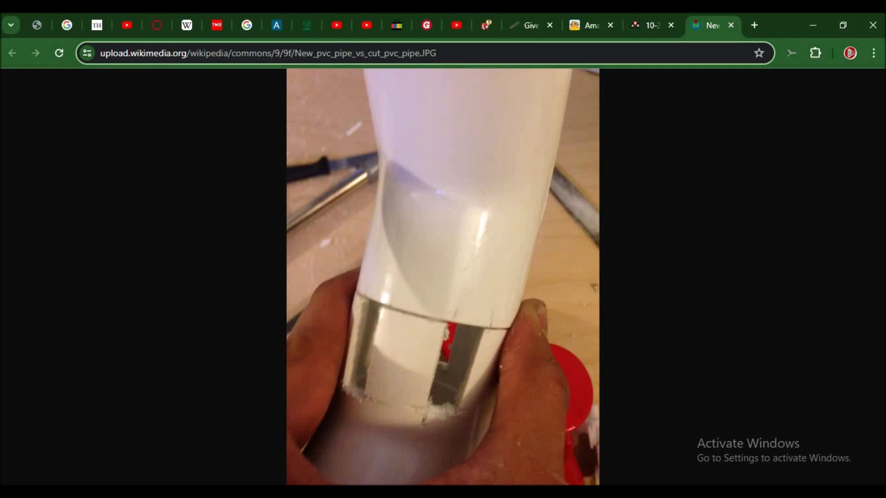
- Switch to SOLIDWORKS and examine the REF Tube model with its flared strips from several sides, ending in a trimetric view
{"action": "left_click", "coordinate": [352, 460]}
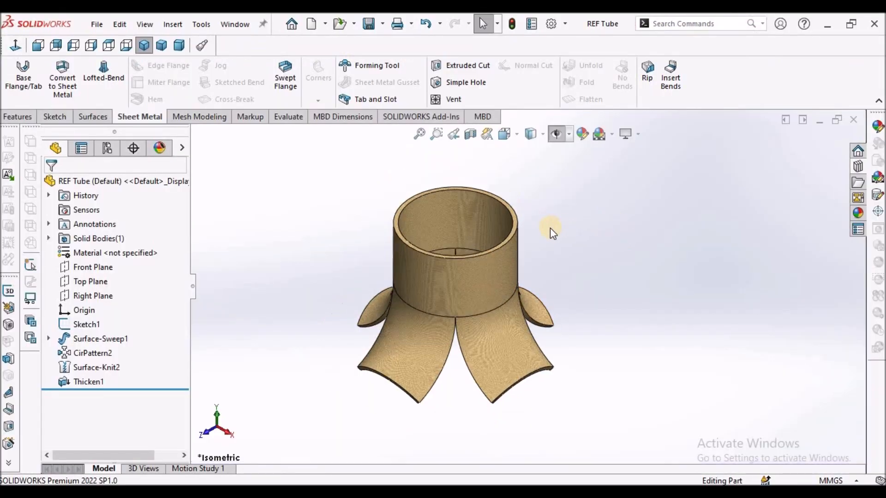
{"action": "scroll", "coordinate": [563, 249], "scroll_direction": "up", "scroll_amount": 3}
{"action": "middle_click_drag", "start_coordinate": [563, 249], "coordinate": [432, 131]}
{"action": "scroll", "coordinate": [578, 314], "scroll_direction": "down", "scroll_amount": 4}
{"action": "middle_click_drag", "start_coordinate": [419, 260], "coordinate": [444, 353]}
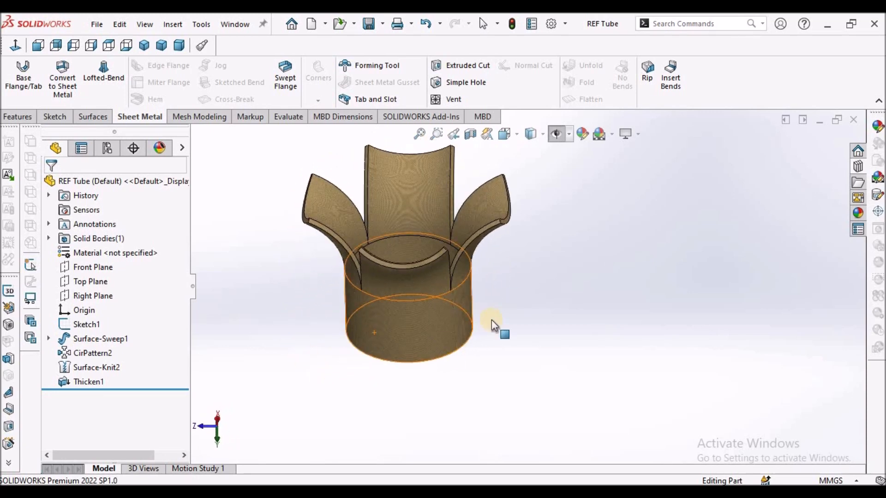
{"action": "scroll", "coordinate": [444, 347], "scroll_direction": "up", "scroll_amount": 1}
{"action": "left_click", "coordinate": [572, 245]}
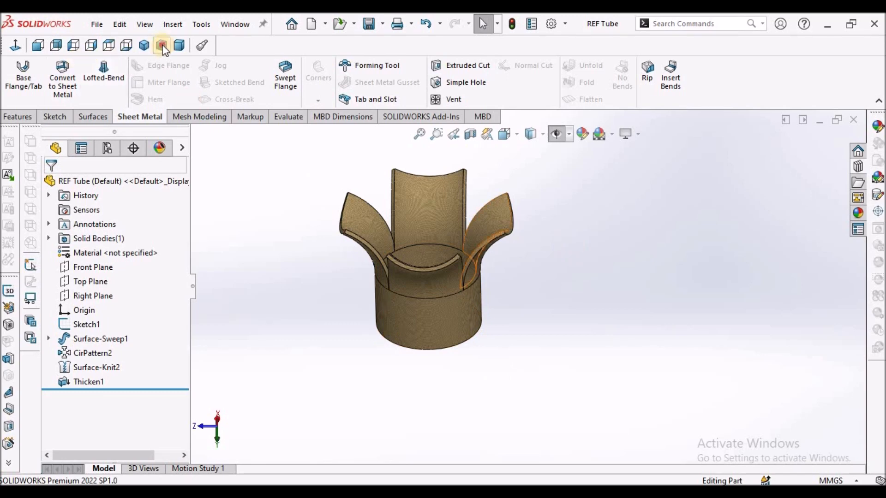
{"action": "left_click", "coordinate": [161, 45]}
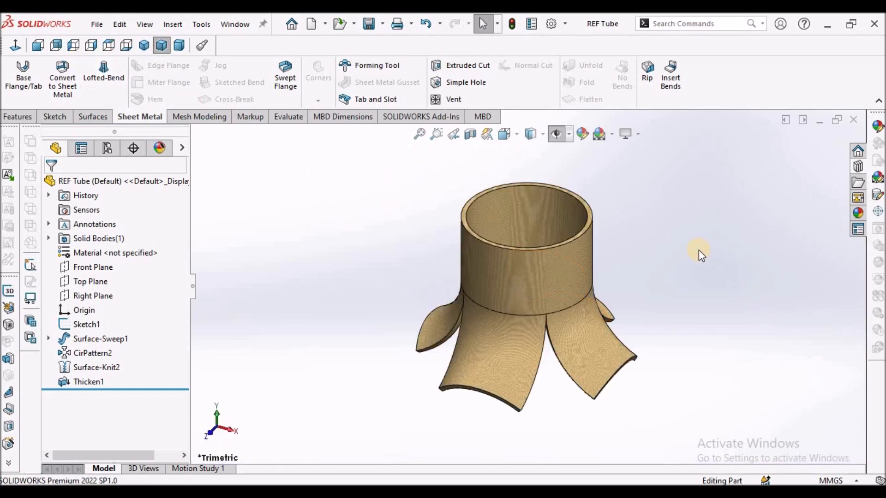
- Switch to the open Demo Tube part document and show it in isometric view
{"action": "left_click", "coordinate": [235, 24]}
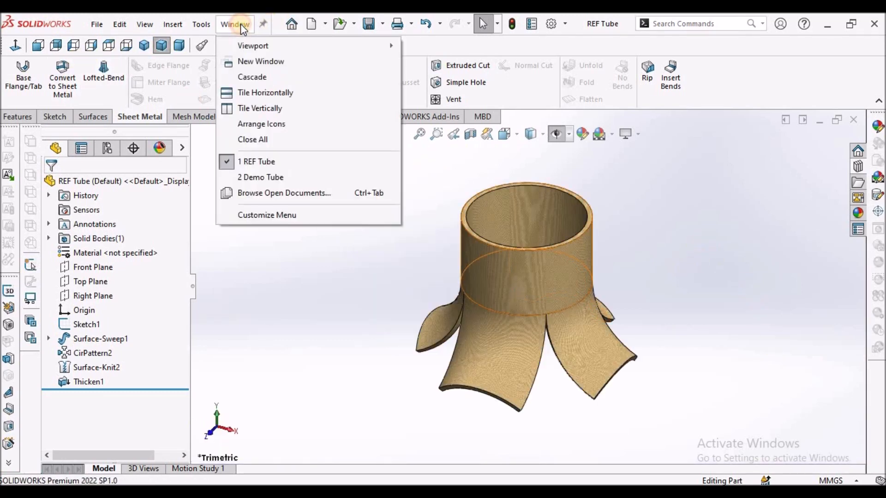
{"action": "left_click", "coordinate": [261, 178]}
{"action": "left_click", "coordinate": [672, 278]}
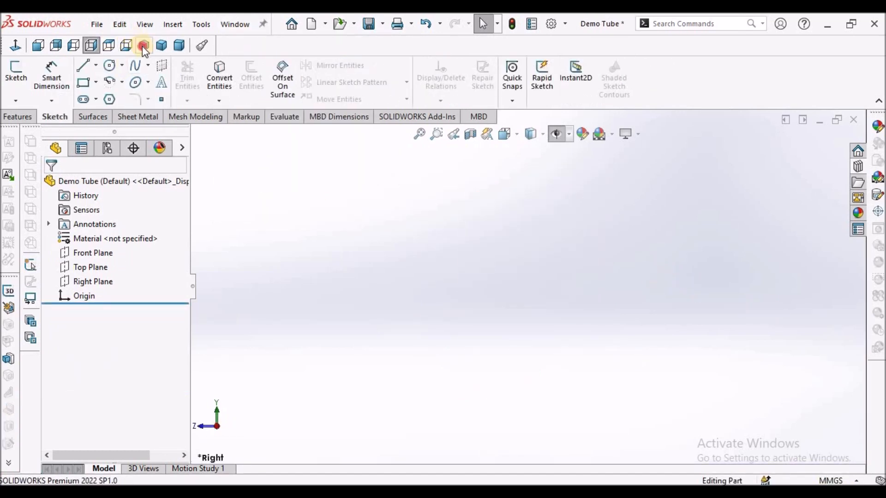
{"action": "left_click", "coordinate": [143, 46]}
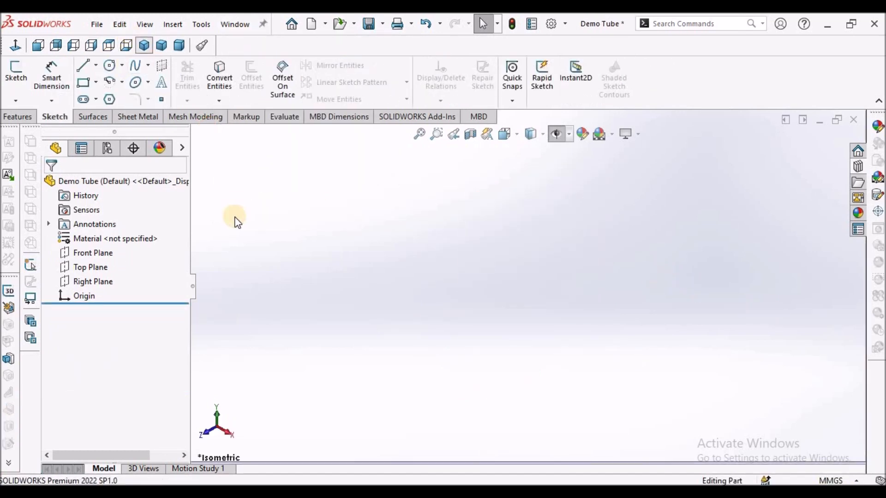
- Start a sketch on the Top Plane and draw a circle about 161 mm in diameter centred on the origin
{"action": "left_click", "coordinate": [81, 268]}
{"action": "left_click", "coordinate": [17, 72]}
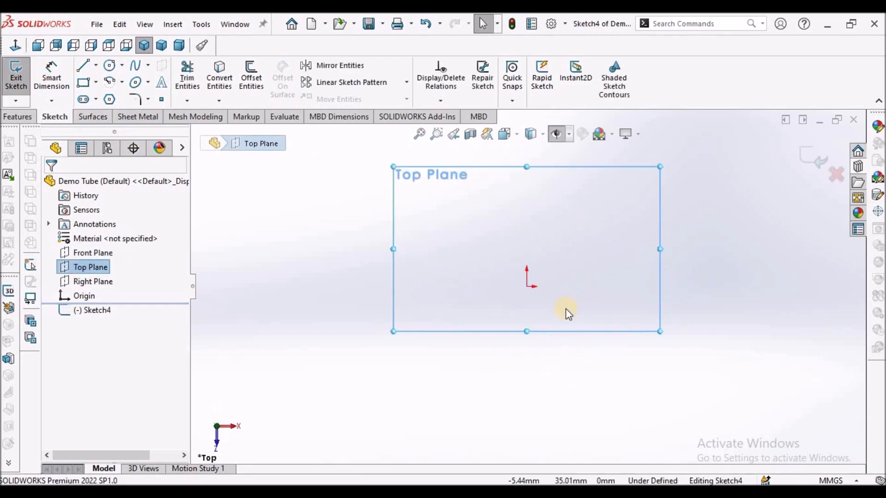
{"action": "left_click", "coordinate": [111, 68]}
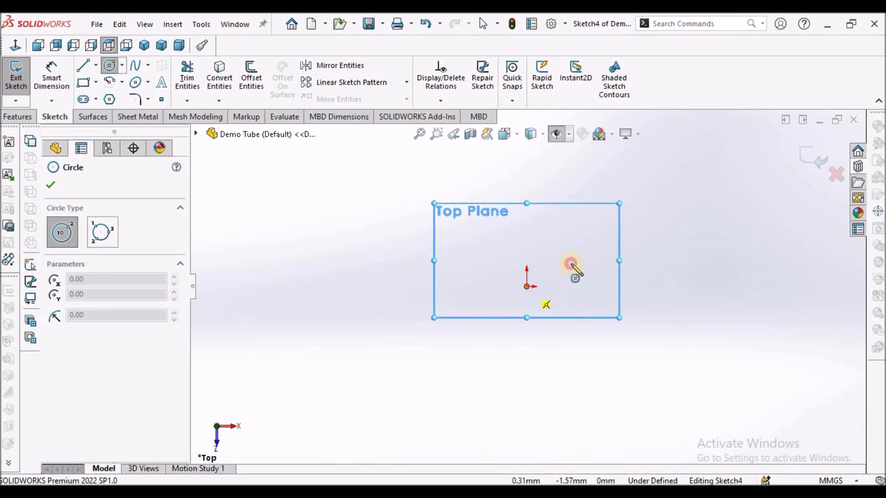
{"action": "left_click", "coordinate": [526, 285]}
{"action": "left_click", "coordinate": [603, 247]}
{"action": "right_click", "coordinate": [671, 213]}
{"action": "left_click", "coordinate": [688, 223]}
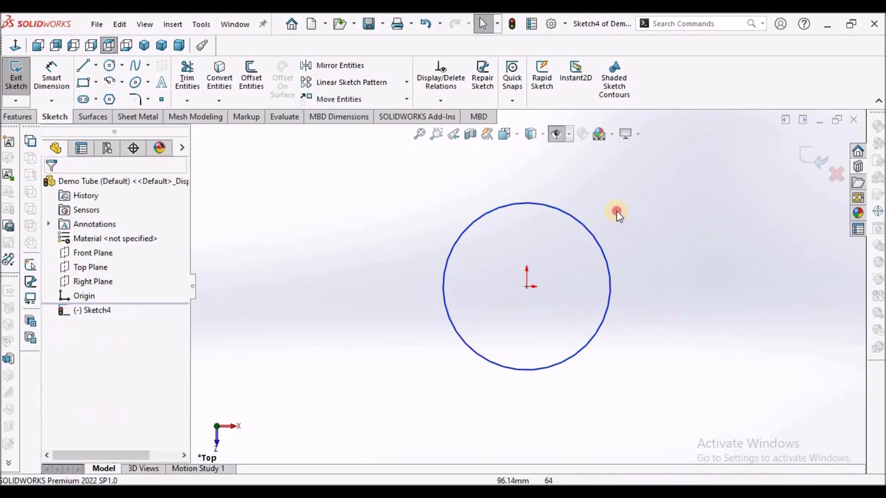
{"action": "left_click", "coordinate": [609, 263]}
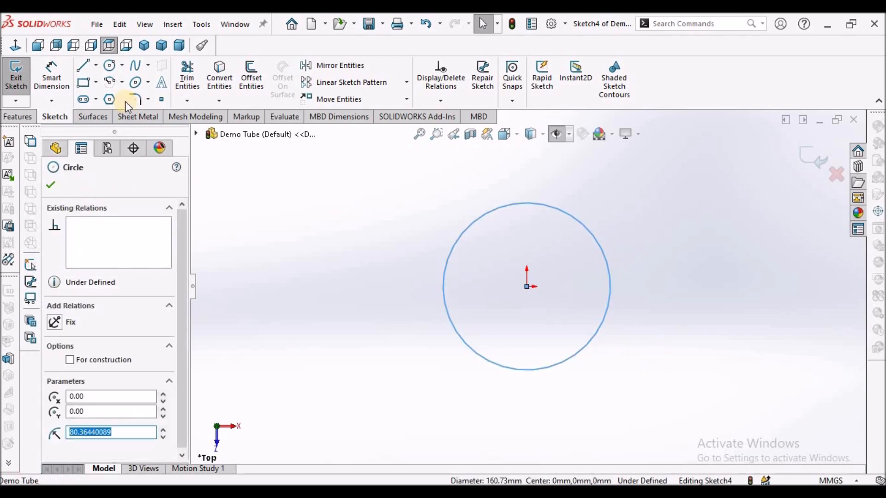
- Dimension the circle with a diameter of 50 mm
{"action": "left_click", "coordinate": [53, 81]}
{"action": "left_click", "coordinate": [580, 357]}
{"action": "left_click", "coordinate": [624, 403]}
{"action": "type", "text": "50"}
{"action": "key", "text": "Return"}
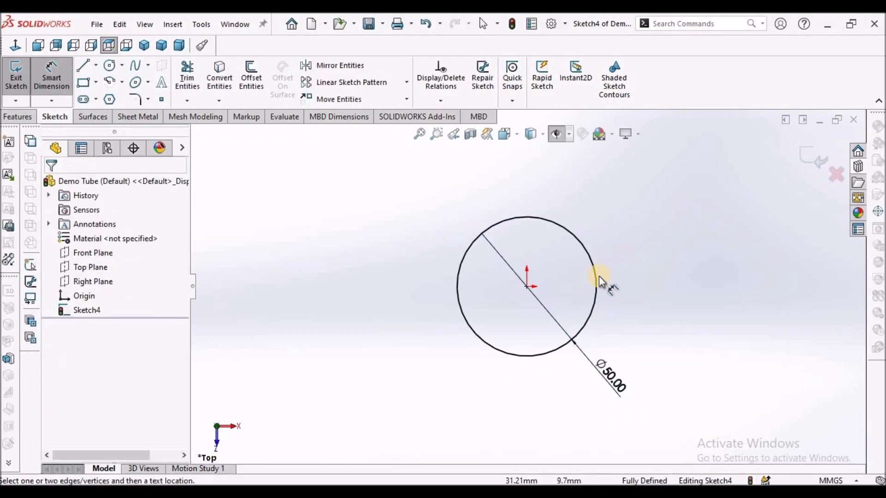
{"action": "left_click", "coordinate": [596, 280]}
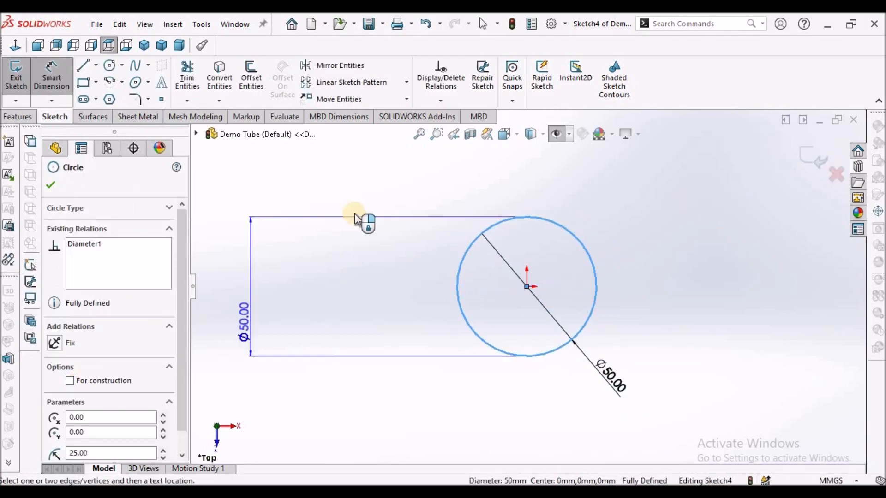
{"action": "key", "text": "Escape"}
{"action": "key", "text": "Escape"}
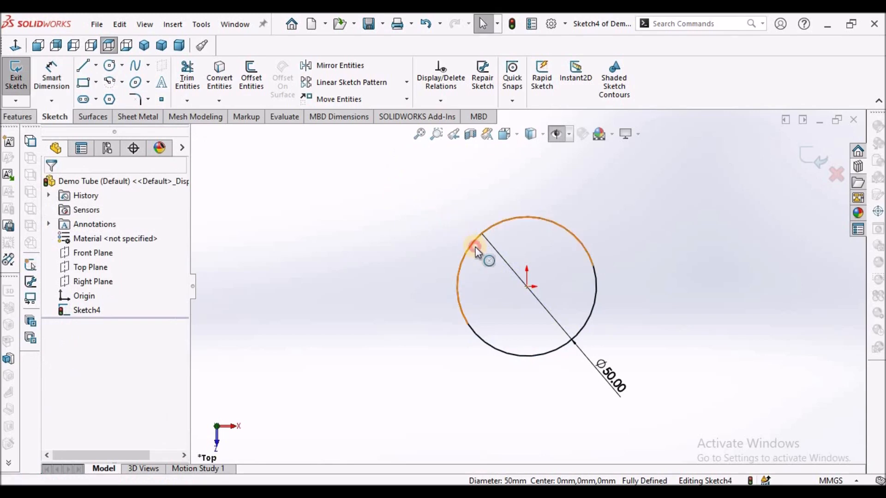
- Convert the 50 mm circle to construction geometry and exit the sketch, leaving the sketch displayed in the model
{"action": "left_click", "coordinate": [475, 249]}
{"action": "left_click", "coordinate": [69, 360]}
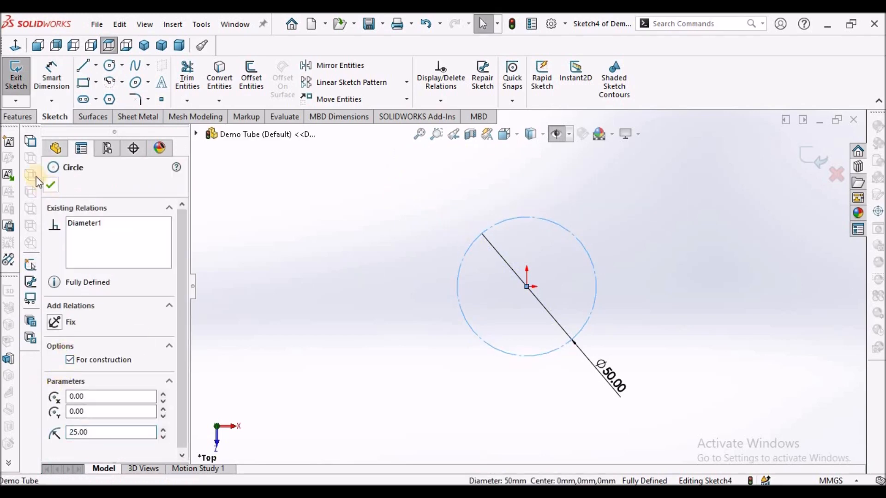
{"action": "left_click", "coordinate": [51, 185]}
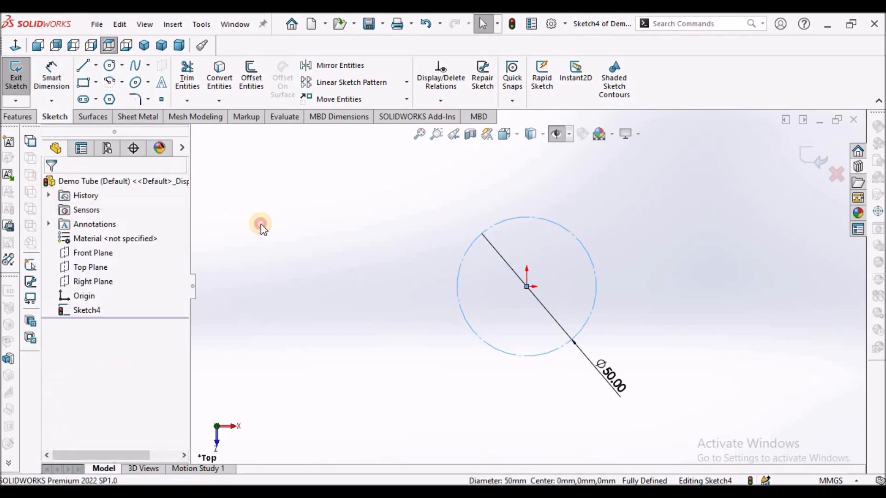
{"action": "left_click", "coordinate": [801, 156]}
{"action": "left_click", "coordinate": [559, 137]}
{"action": "scroll", "coordinate": [619, 251], "scroll_direction": "up", "scroll_amount": 2}
{"action": "middle_click_drag", "start_coordinate": [614, 206], "coordinate": [587, 190]}
{"action": "scroll", "coordinate": [586, 192], "scroll_direction": "up", "scroll_amount": 2}
- Start another sketch on the Top Plane and draw an origin-centred arc outside the circle, about 42 mm in radius and spanning about 95°
{"action": "left_click", "coordinate": [92, 267]}
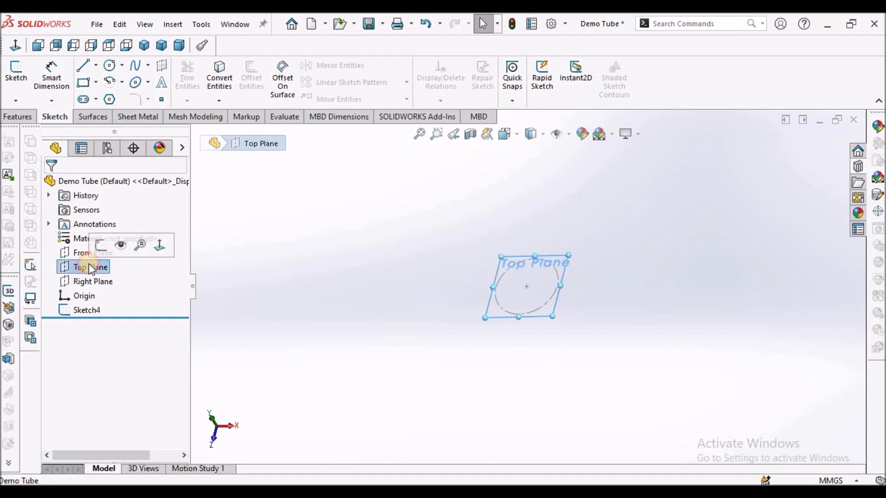
{"action": "left_click", "coordinate": [17, 73]}
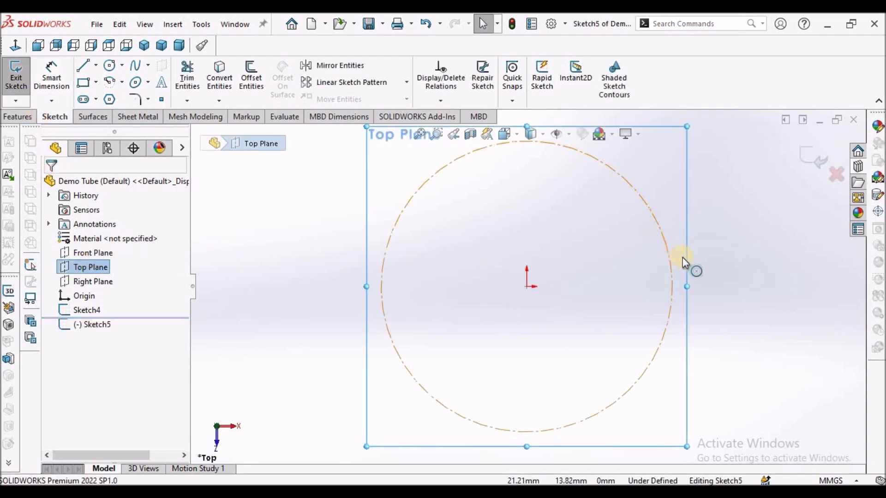
{"action": "left_click", "coordinate": [110, 82]}
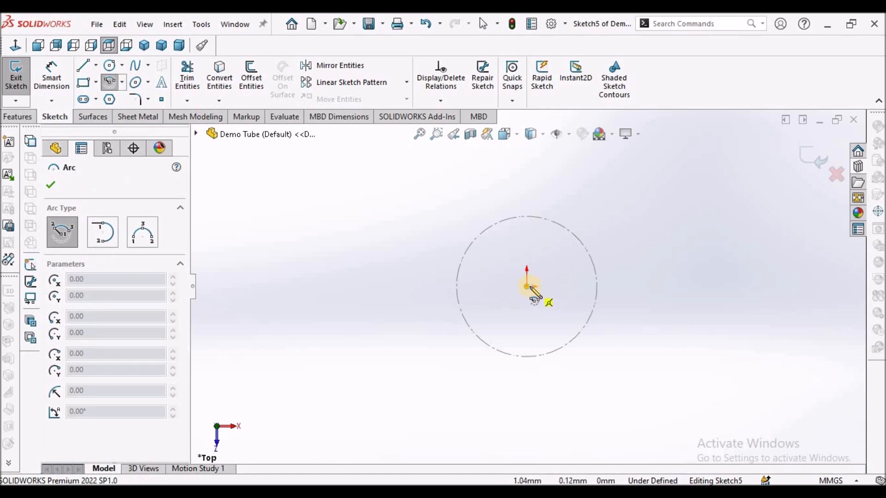
{"action": "left_click", "coordinate": [527, 286]}
{"action": "left_click", "coordinate": [452, 193]}
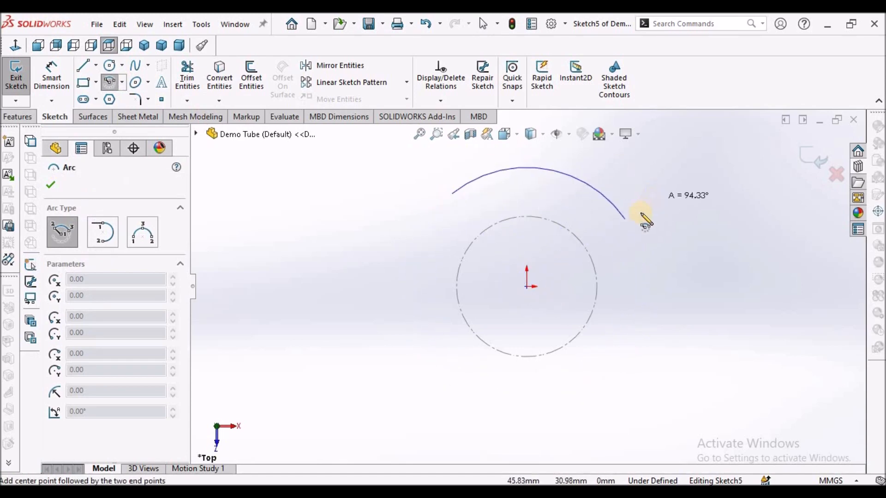
{"action": "left_click", "coordinate": [642, 215]}
{"action": "key", "text": "Escape"}
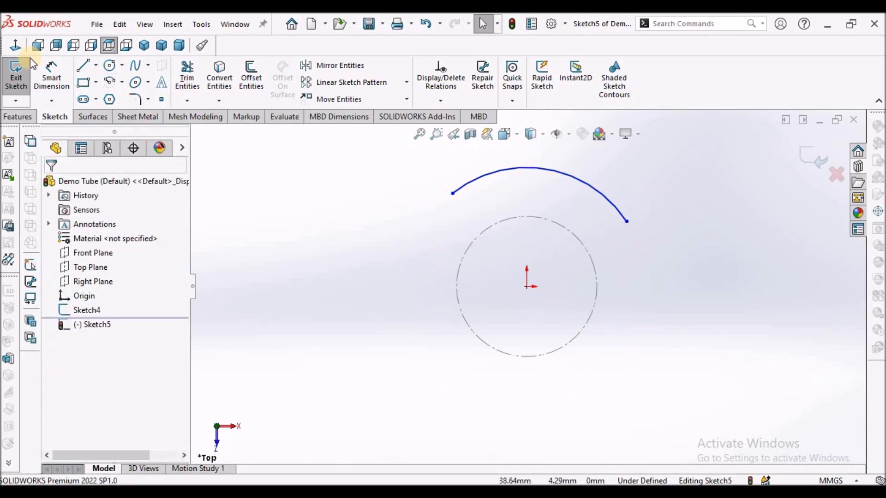
- Draw a centerline from the origin to the arc's midpoint
{"action": "left_click", "coordinate": [96, 66]}
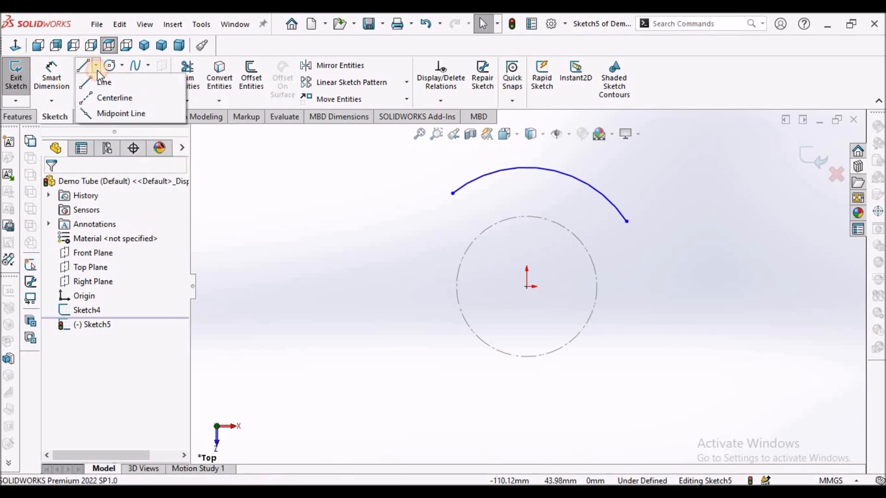
{"action": "left_click", "coordinate": [111, 97]}
{"action": "left_click", "coordinate": [526, 286]}
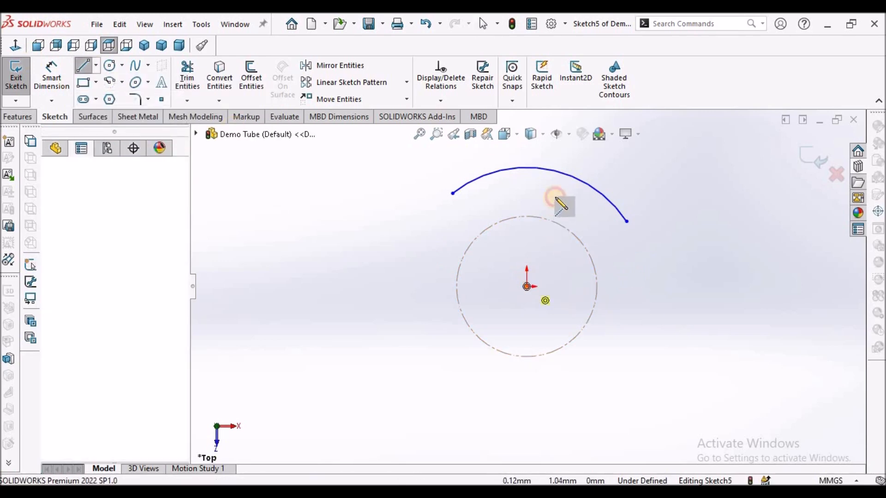
{"action": "left_click", "coordinate": [546, 167]}
{"action": "key", "text": "Escape"}
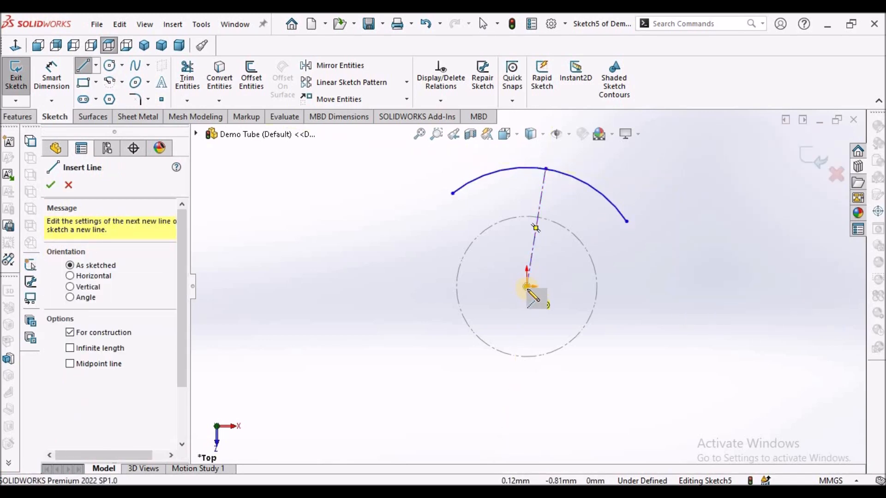
- Draw two more centerlines, one from the origin to each end of the arc
{"action": "left_click", "coordinate": [527, 286]}
{"action": "left_click", "coordinate": [627, 221]}
{"action": "right_click", "coordinate": [669, 178]}
{"action": "left_click", "coordinate": [701, 200]}
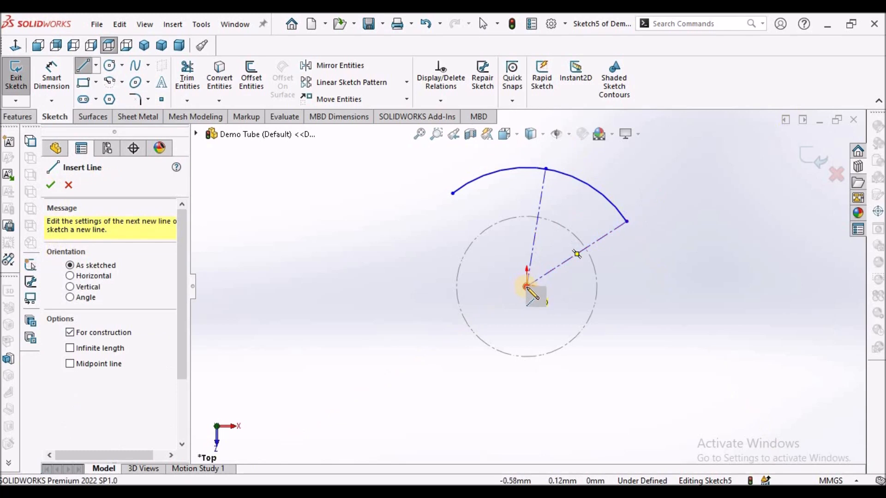
{"action": "left_click", "coordinate": [527, 286]}
{"action": "left_click", "coordinate": [452, 193]}
{"action": "right_click", "coordinate": [378, 201]}
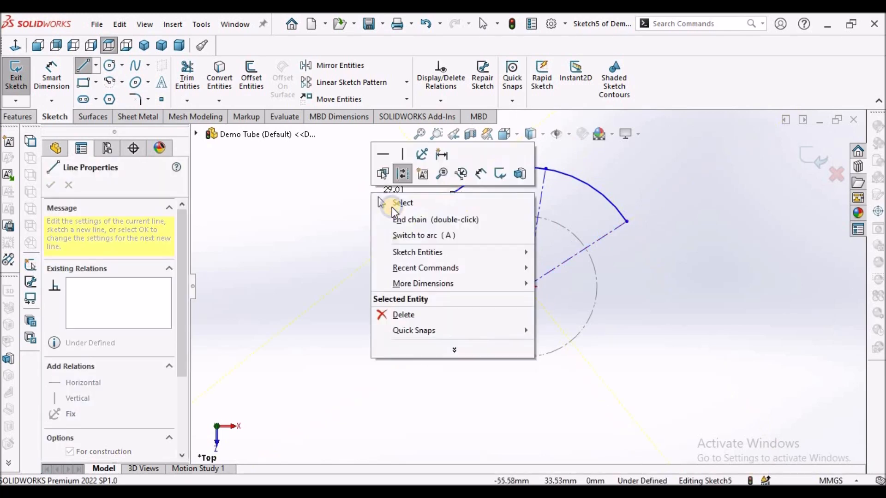
{"action": "left_click", "coordinate": [397, 204]}
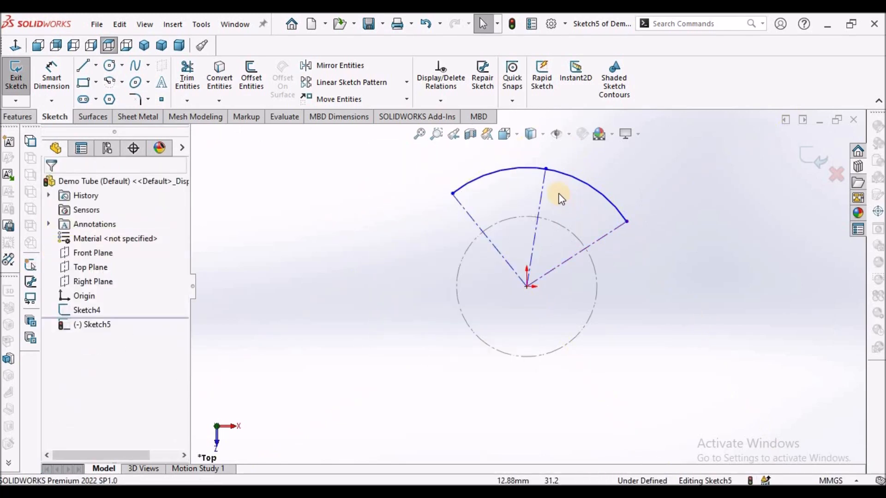
- Apply a Vertical relation to the middle centerline
{"action": "left_click", "coordinate": [543, 187]}
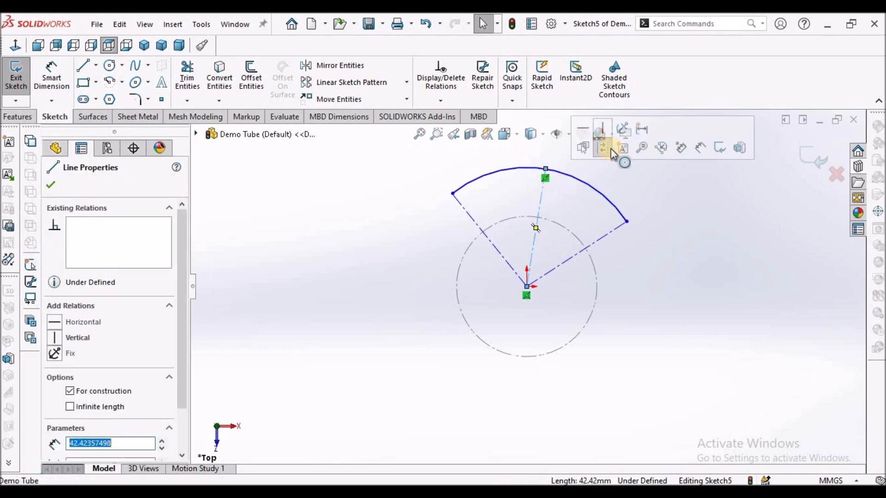
{"action": "left_click", "coordinate": [601, 129]}
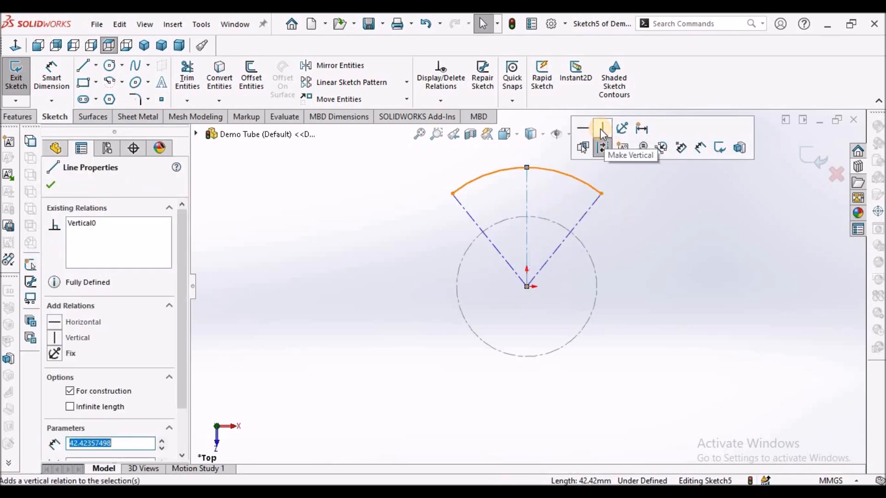
{"action": "left_click", "coordinate": [677, 241]}
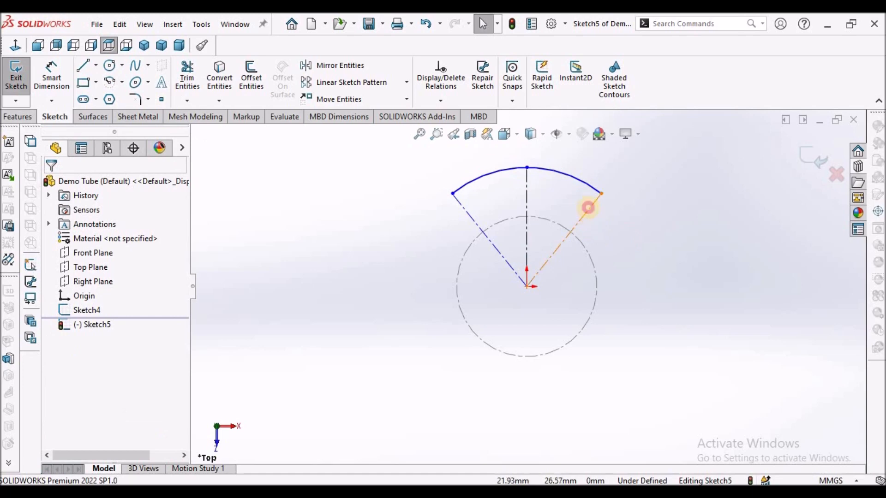
- Select all three centerlines and apply an Equal relation to them
{"action": "left_click", "coordinate": [588, 212]}
{"action": "left_click", "coordinate": [526, 198], "text": "ctrl"}
{"action": "left_click", "coordinate": [469, 214], "text": "ctrl"}
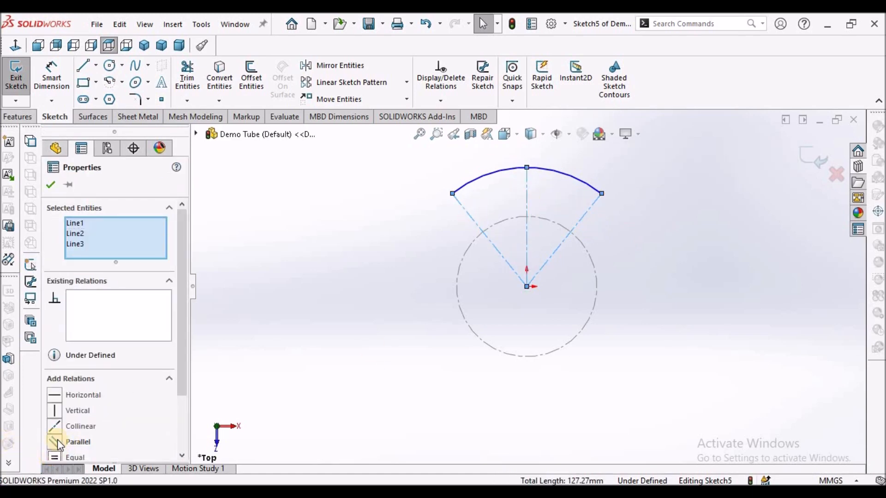
{"action": "left_click", "coordinate": [51, 185]}
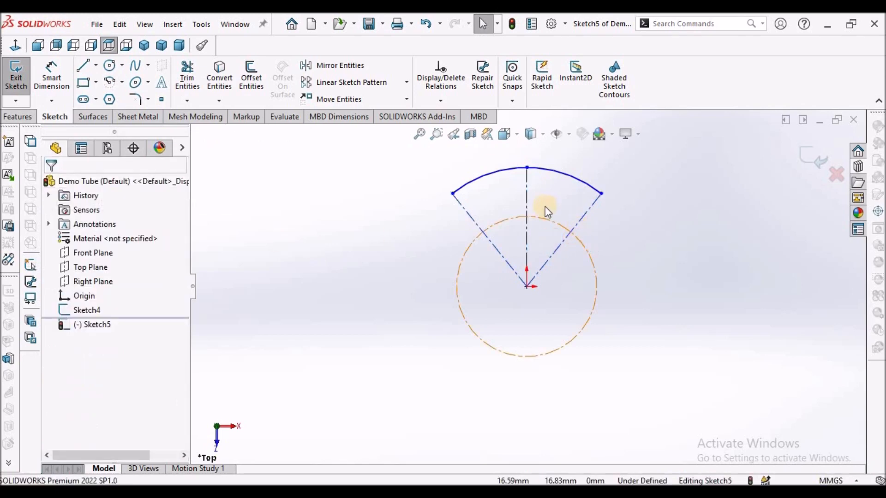
- Make the arc coradial with the 50 mm construction circle
{"action": "left_click", "coordinate": [548, 219]}
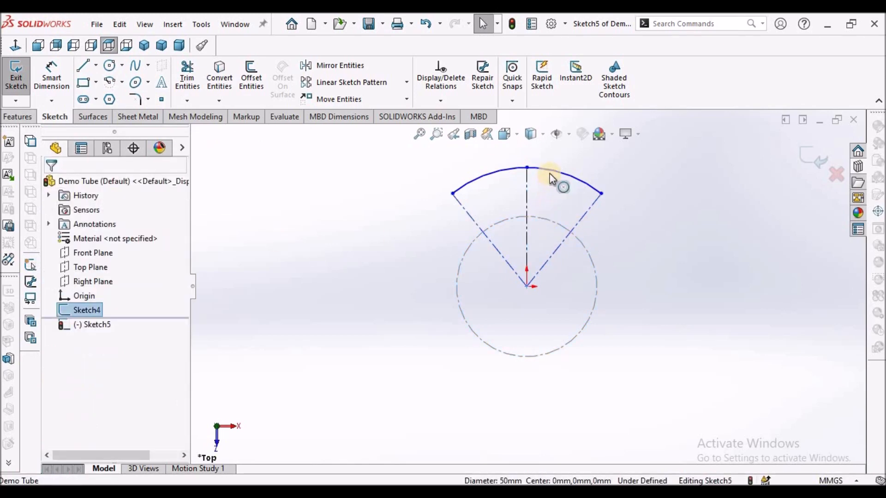
{"action": "left_click", "coordinate": [549, 171], "text": "ctrl"}
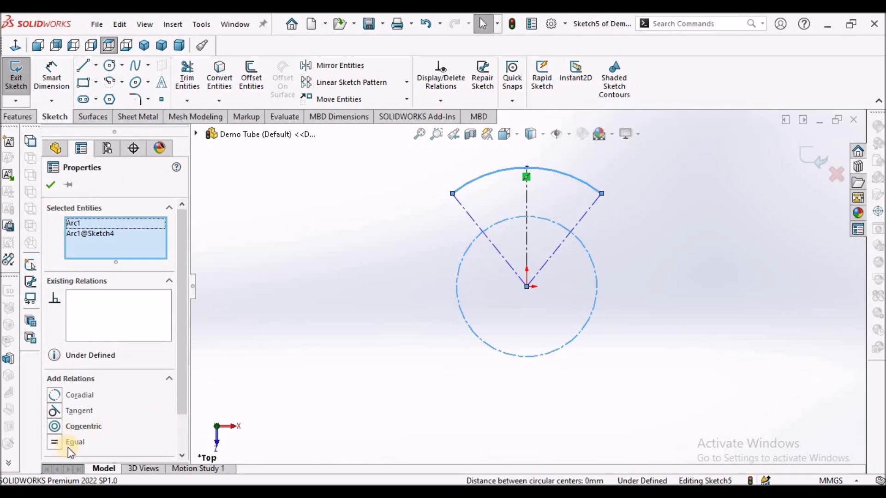
{"action": "left_click", "coordinate": [54, 396]}
{"action": "left_click", "coordinate": [197, 230]}
- Make the two outer centerlines perpendicular to each other and exit the arc sketch
{"action": "scroll", "coordinate": [666, 267], "scroll_direction": "down", "scroll_amount": 3}
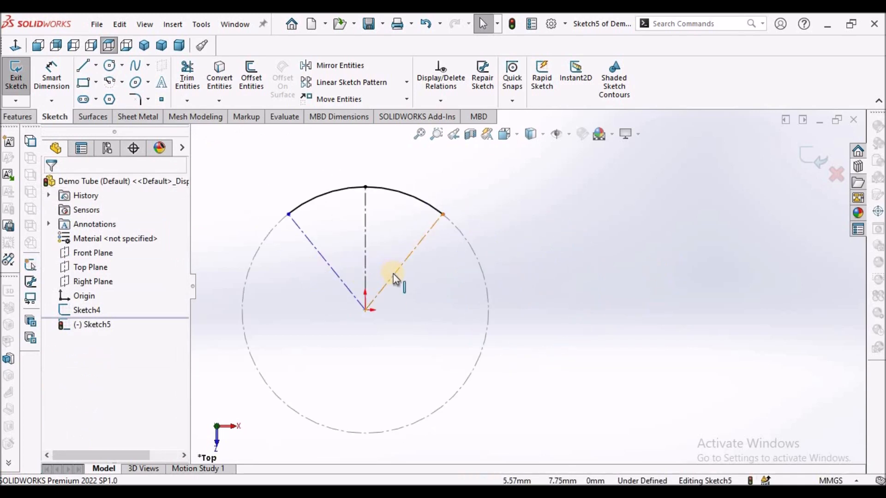
{"action": "left_click", "coordinate": [393, 273]}
{"action": "left_click", "coordinate": [342, 281], "text": "ctrl"}
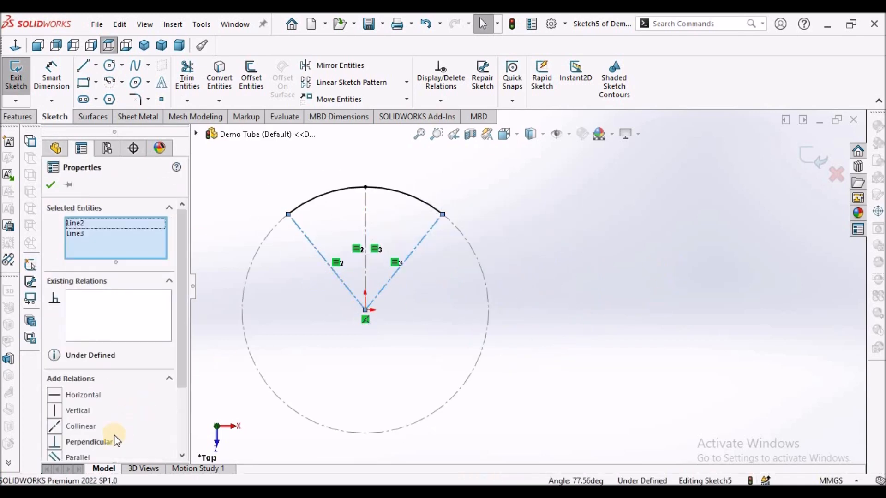
{"action": "left_click", "coordinate": [55, 442]}
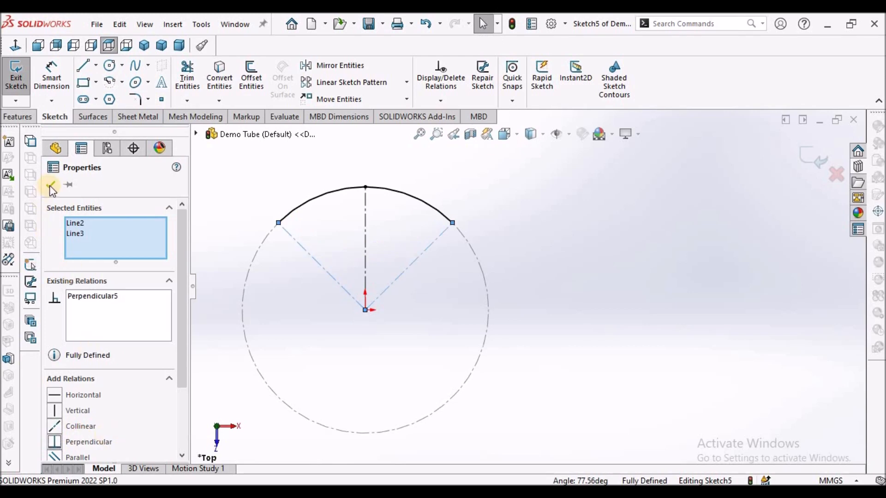
{"action": "left_click", "coordinate": [588, 290]}
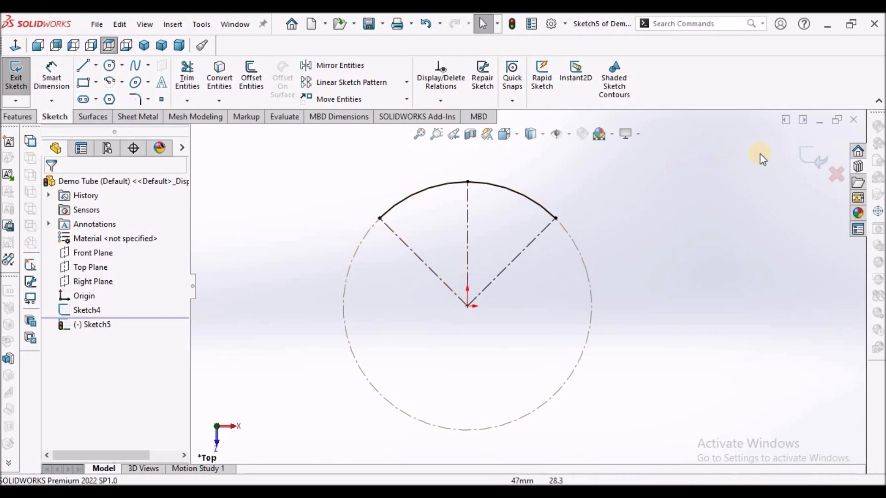
{"action": "left_click", "coordinate": [807, 162]}
- Start a sketch on the Right Plane and draw a vertical line about 24 mm long downward near the arc
{"action": "mouse_move", "coordinate": [611, 259]}
{"action": "middle_mouse_down"}
{"action": "mouse_move", "coordinate": [593, 200]}
{"action": "mouse_move", "coordinate": [470, 166]}
{"action": "mouse_move", "coordinate": [508, 280]}
{"action": "mouse_move", "coordinate": [460, 289]}
{"action": "middle_mouse_up"}
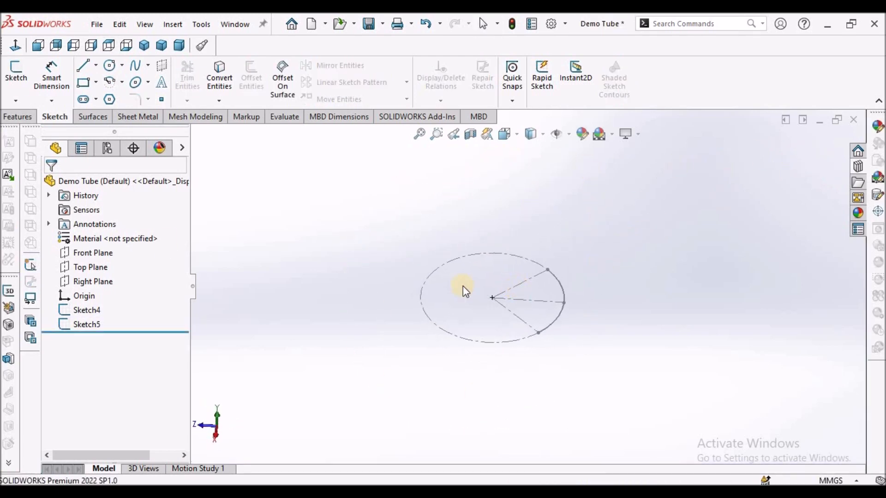
{"action": "left_click", "coordinate": [88, 283]}
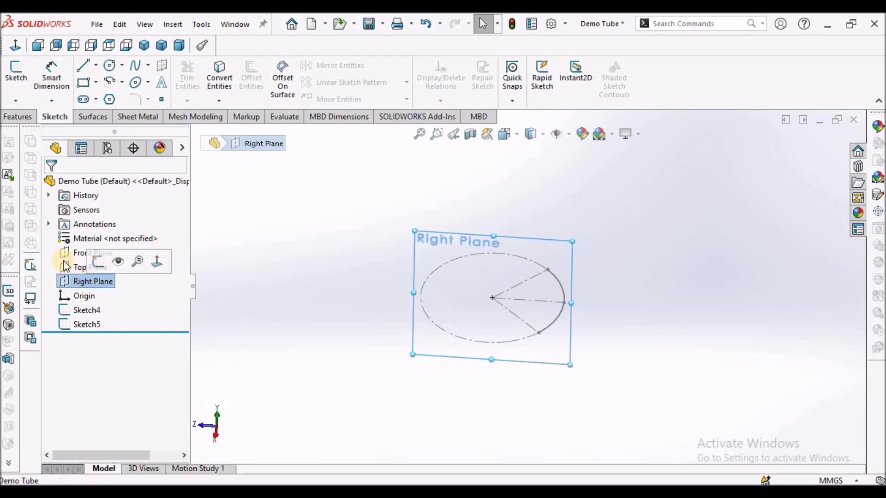
{"action": "left_click", "coordinate": [97, 261]}
{"action": "scroll", "coordinate": [460, 309], "scroll_direction": "up", "scroll_amount": 6}
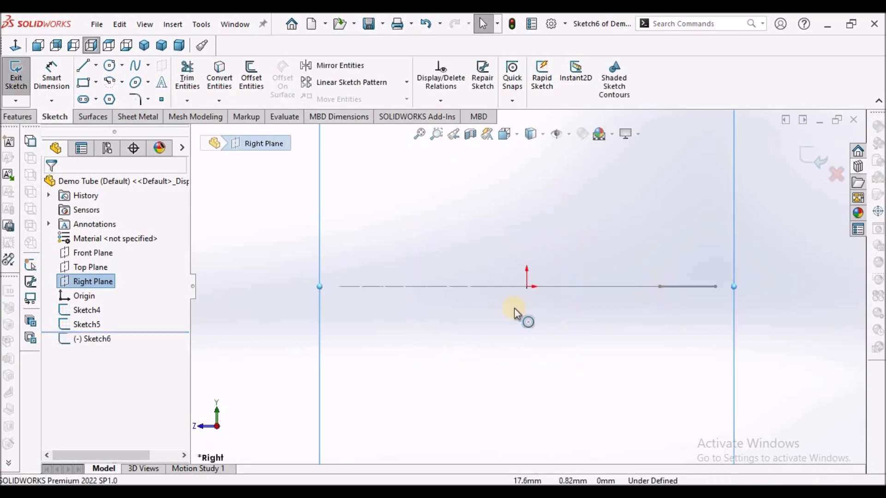
{"action": "left_click", "coordinate": [674, 281]}
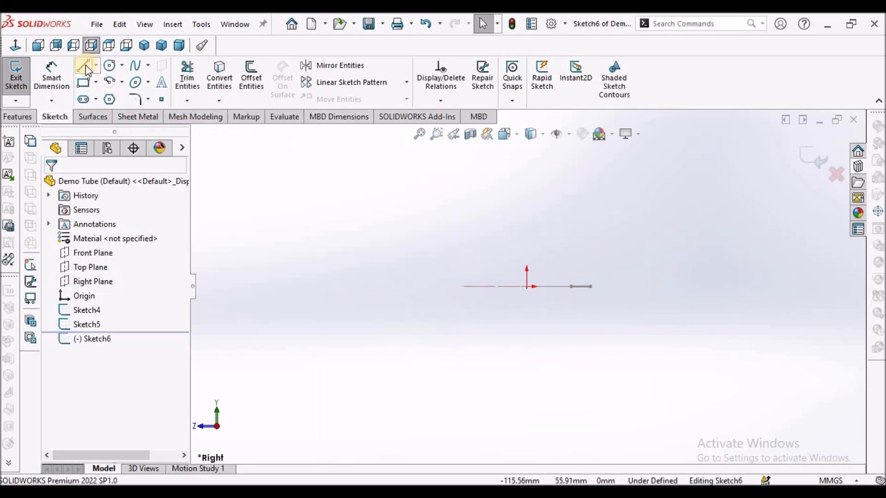
{"action": "left_click", "coordinate": [600, 290]}
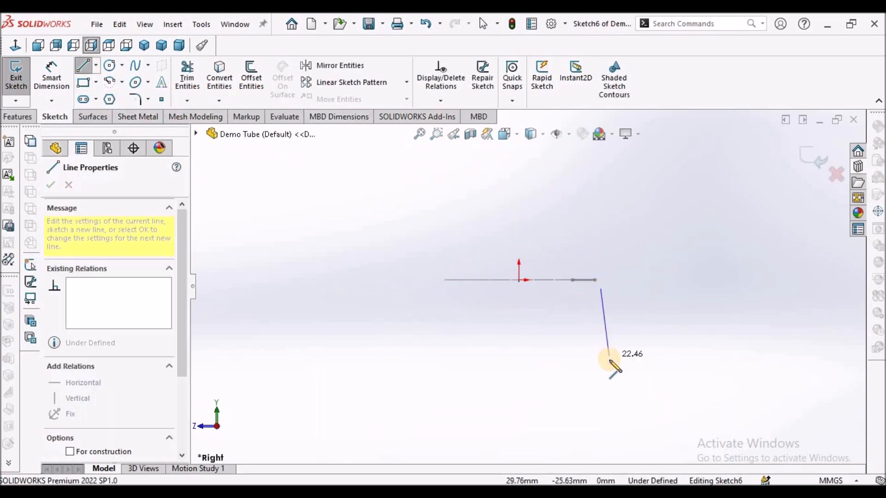
{"action": "left_click", "coordinate": [600, 362]}
{"action": "right_click", "coordinate": [656, 234]}
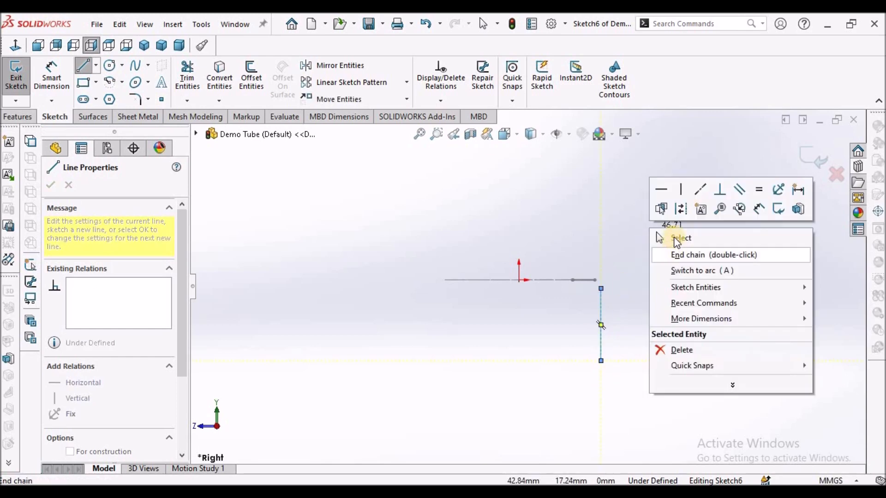
{"action": "left_click", "coordinate": [664, 237]}
- Make the line's upper endpoint coincident with the arc's midpoint and return to the right view
{"action": "middle_click_drag", "start_coordinate": [618, 293], "coordinate": [595, 300]}
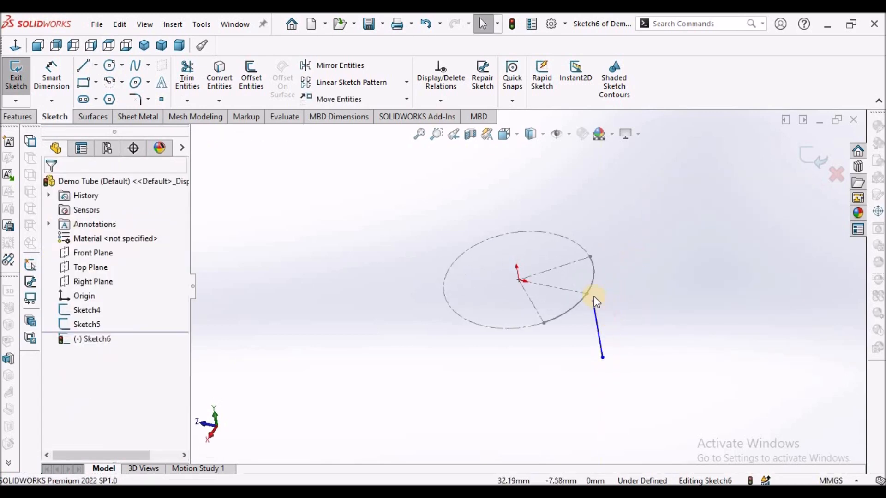
{"action": "left_click", "coordinate": [593, 302]}
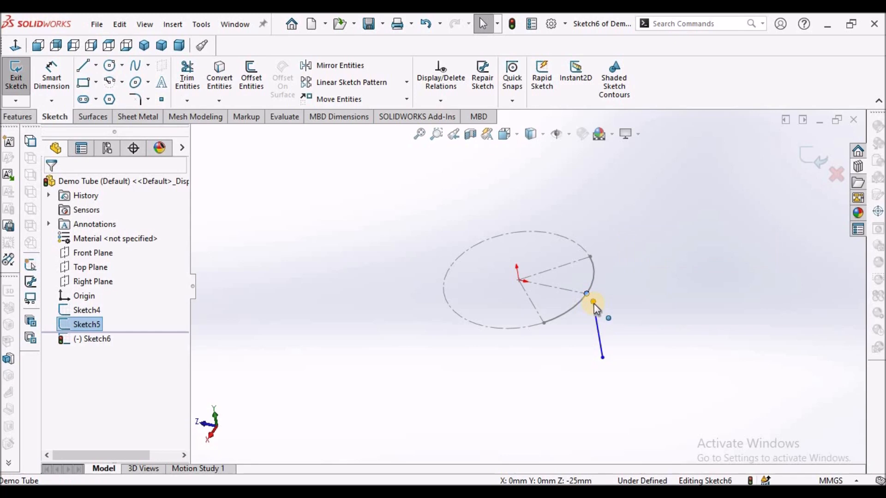
{"action": "left_click", "coordinate": [586, 293], "text": "ctrl"}
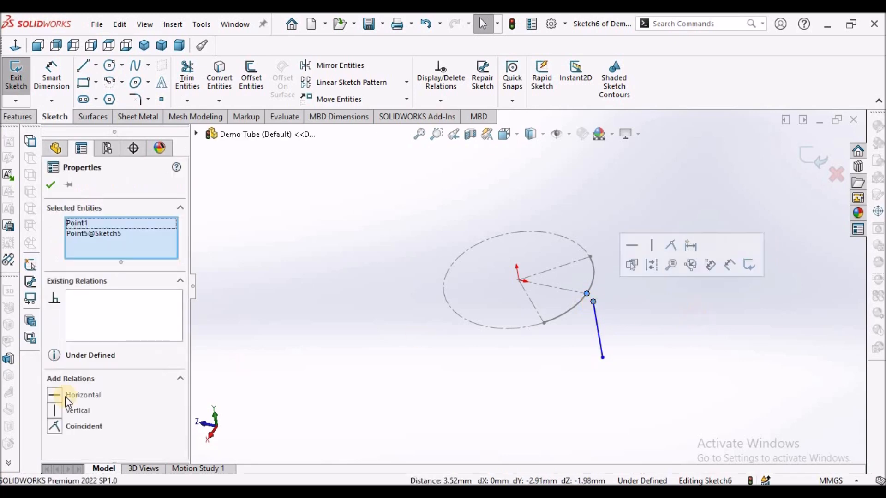
{"action": "left_click", "coordinate": [54, 426]}
{"action": "left_click", "coordinate": [50, 185]}
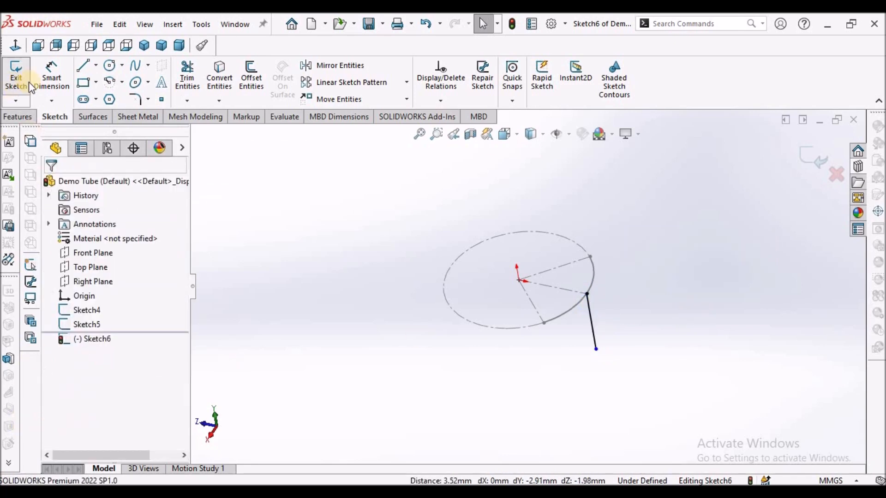
{"action": "left_click", "coordinate": [49, 50]}
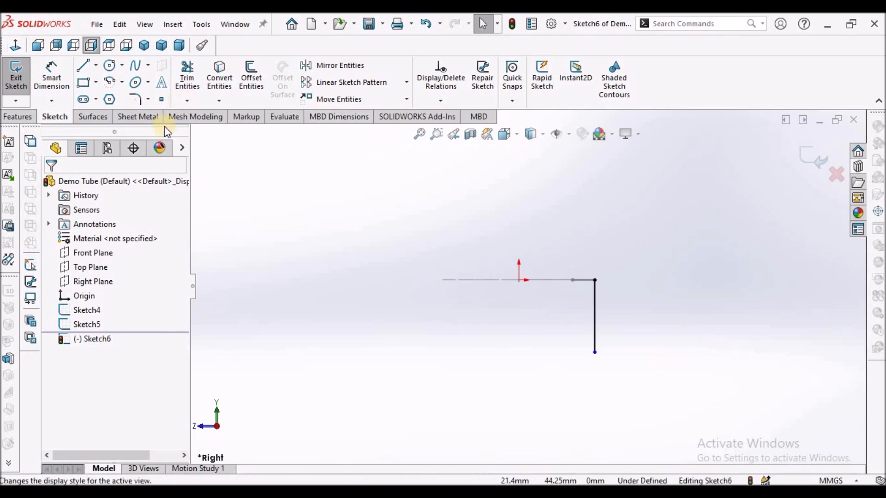
- Dimension the vertical line's length to 30 mm
{"action": "left_click", "coordinate": [52, 77]}
{"action": "left_click", "coordinate": [595, 313]}
{"action": "left_click", "coordinate": [637, 312]}
{"action": "type", "text": "30"}
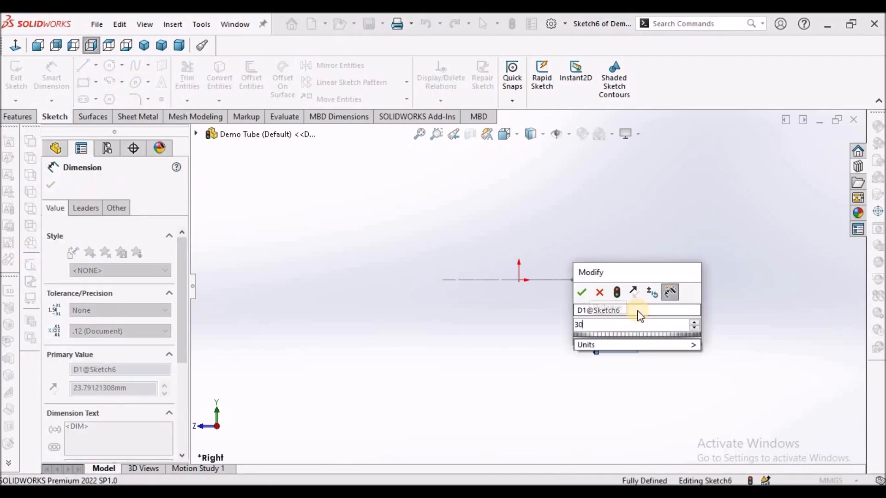
{"action": "key", "text": "Return"}
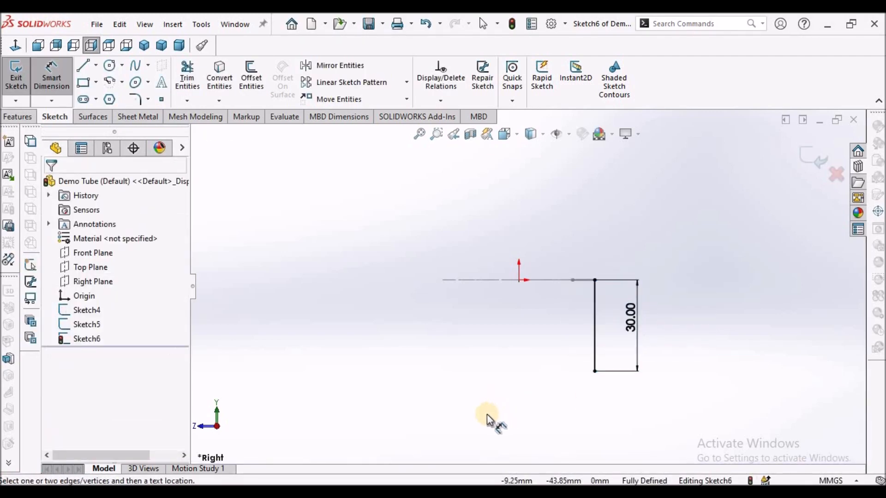
- Draw a three-point arc from the vertical line's lower endpoint, curving downward and outward away from the circle's axis
{"action": "scroll", "coordinate": [489, 414], "scroll_direction": "up", "scroll_amount": 2}
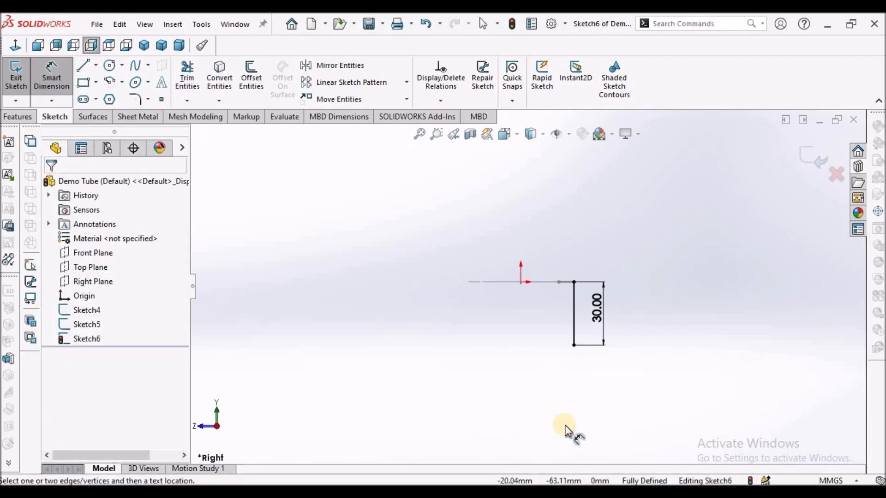
{"action": "left_click", "coordinate": [122, 83]}
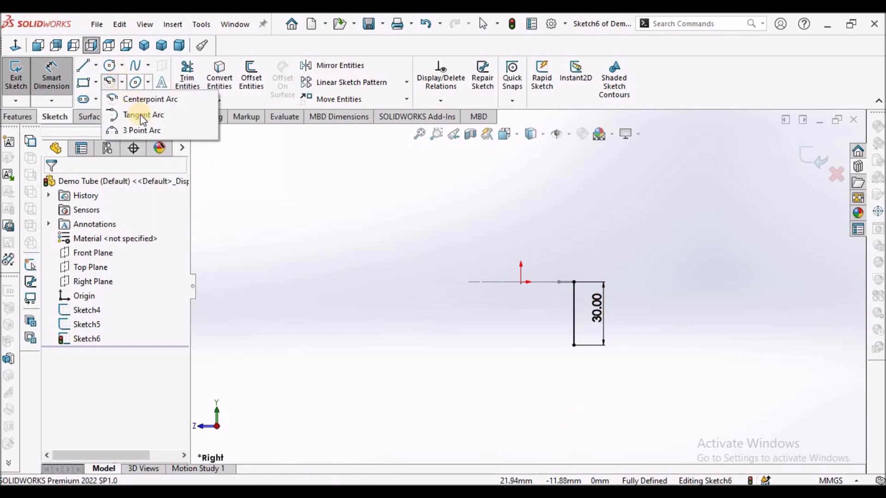
{"action": "left_click", "coordinate": [139, 131]}
{"action": "scroll", "coordinate": [558, 333], "scroll_direction": "down", "scroll_amount": 2}
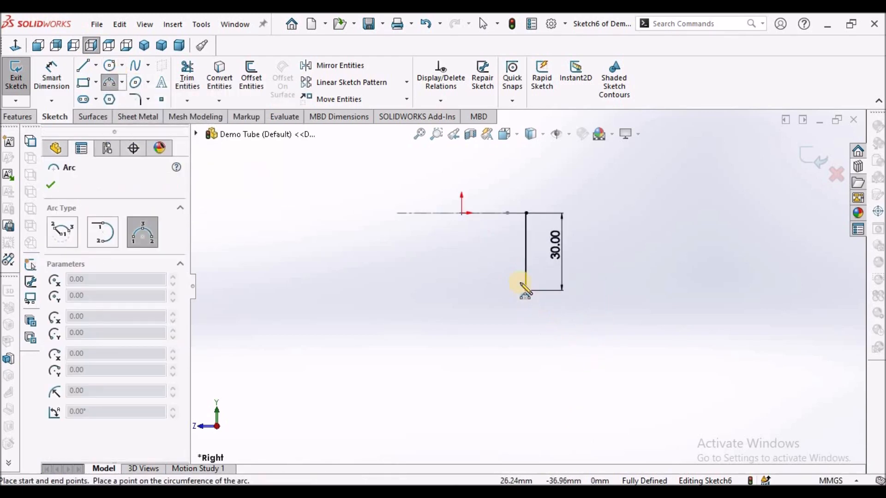
{"action": "left_click", "coordinate": [570, 370]}
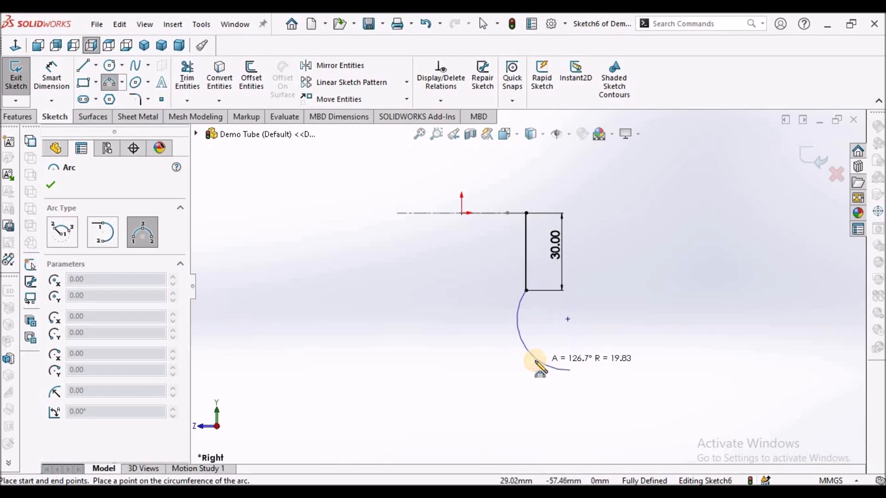
{"action": "left_click", "coordinate": [553, 363]}
{"action": "right_click", "coordinate": [655, 261]}
{"action": "left_click", "coordinate": [674, 266]}
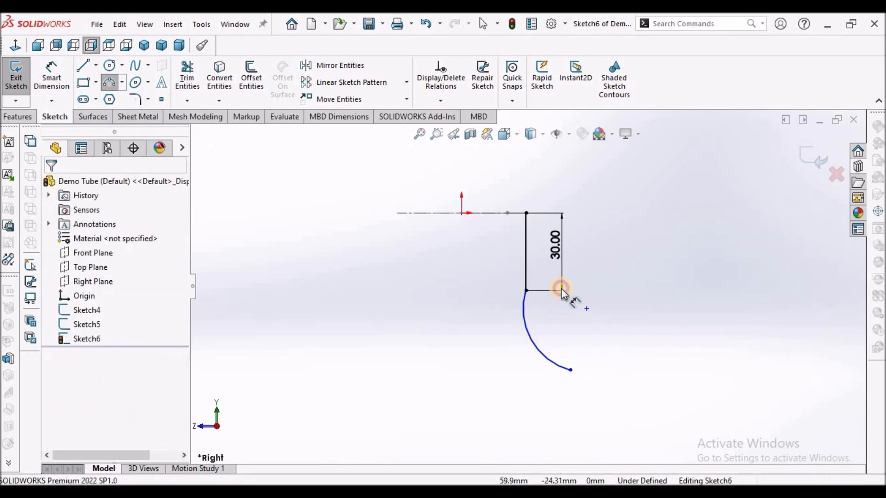
- Make the arc's center point horizontal with the vertical line's lower endpoint
{"action": "left_click", "coordinate": [526, 290]}
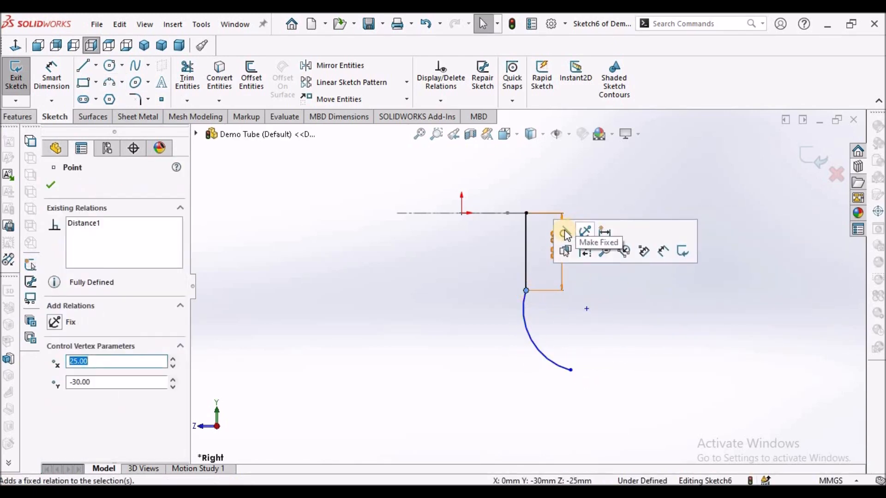
{"action": "left_click", "coordinate": [584, 250]}
{"action": "left_click", "coordinate": [664, 351]}
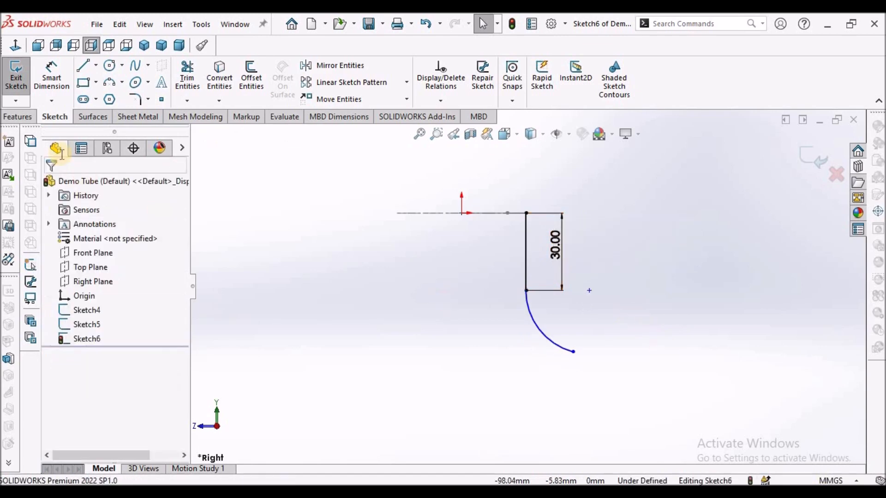
- Dimension the vertical distance between the flare arc's two endpoints to 27.25 mm
{"action": "left_click", "coordinate": [52, 74]}
{"action": "left_click", "coordinate": [527, 290]}
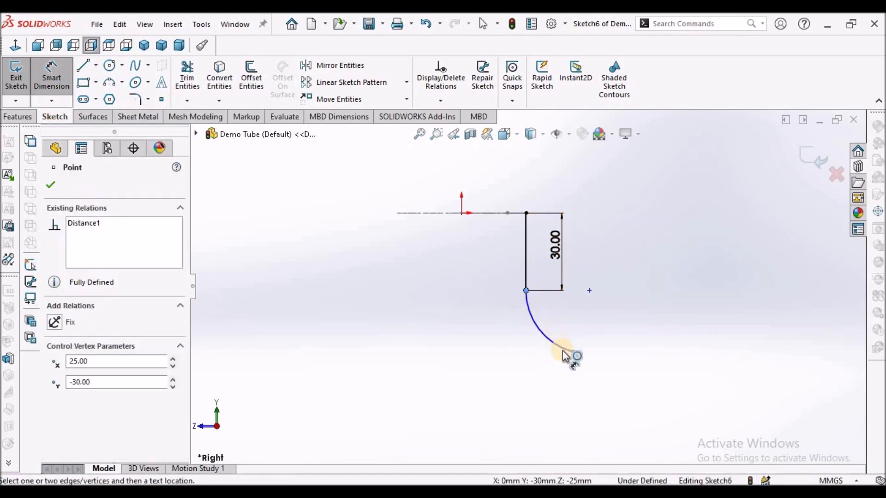
{"action": "left_click", "coordinate": [587, 343]}
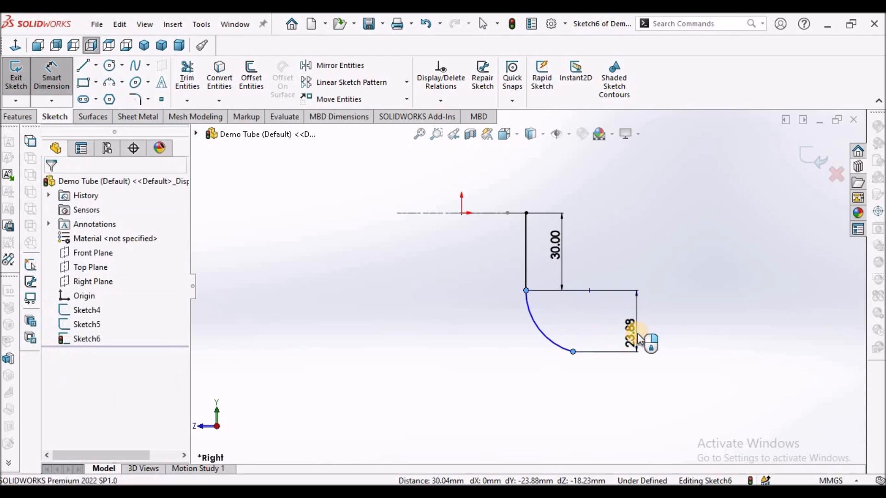
{"action": "left_click", "coordinate": [644, 337]}
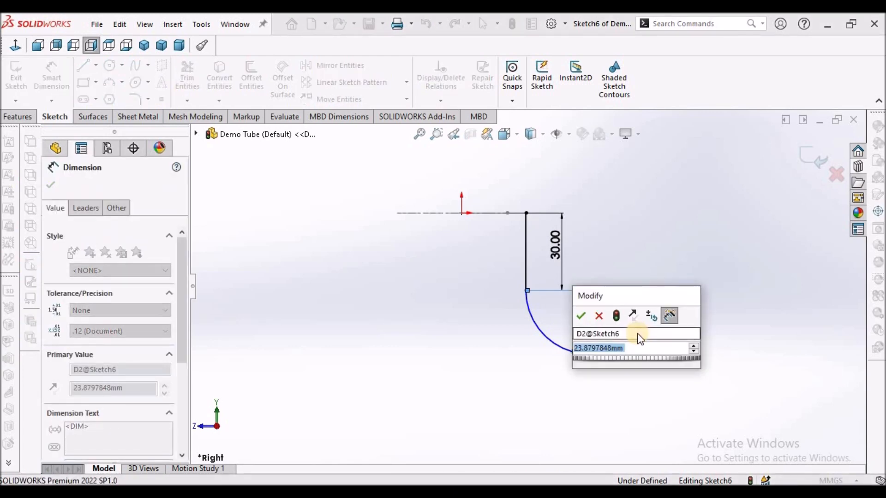
{"action": "key", "text": "Return"}
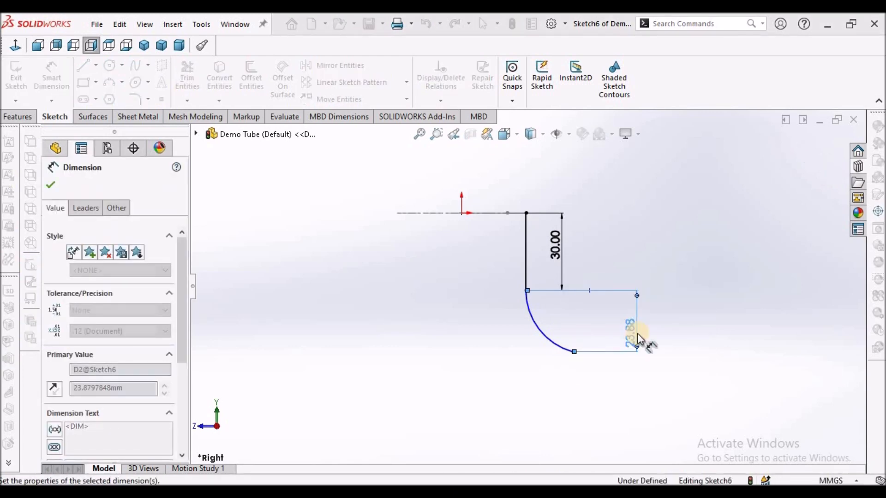
{"action": "left_click", "coordinate": [600, 390]}
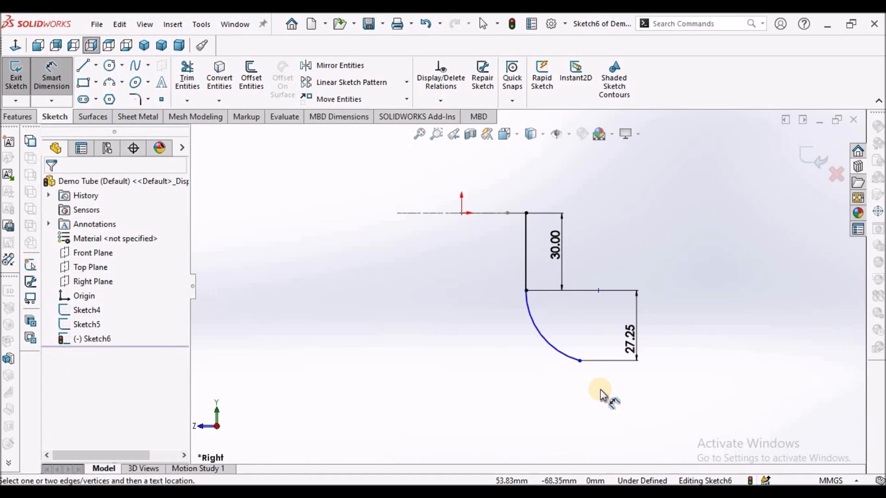
- Set the flare arc's radius to 30 mm and exit the path sketch
{"action": "left_click", "coordinate": [490, 364]}
{"action": "type", "text": "30"}
{"action": "key", "text": "Return"}
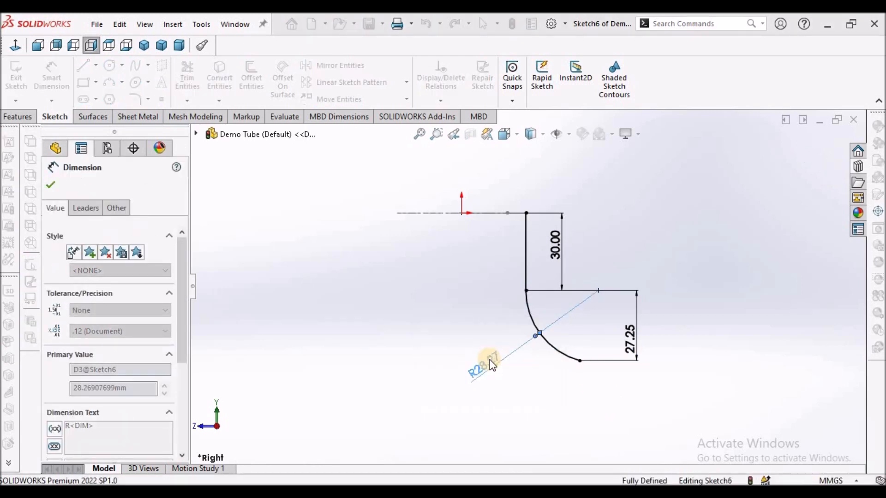
{"action": "left_click", "coordinate": [797, 185]}
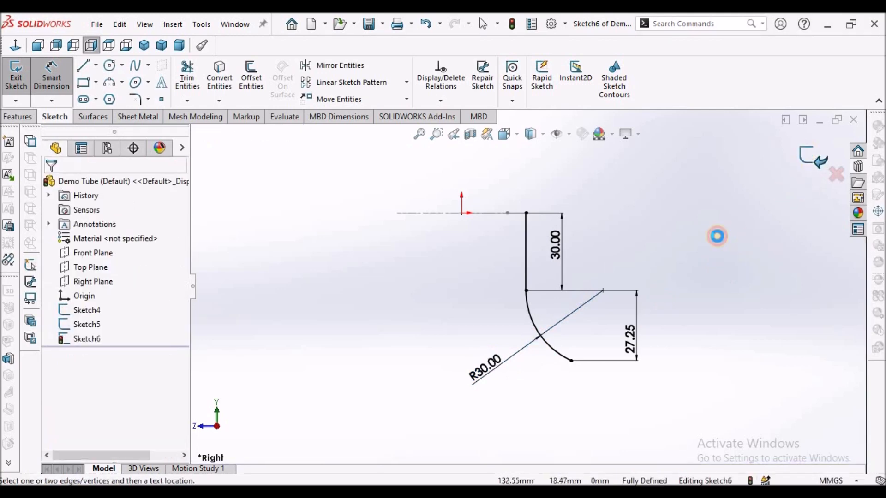
{"action": "left_click", "coordinate": [790, 168]}
- Create a swept surface using the quarter-arc sketch Sketch5 as profile and the line-and-arc sketch Sketch6 as path
{"action": "mouse_move", "coordinate": [680, 257]}
{"action": "middle_mouse_down"}
{"action": "mouse_move", "coordinate": [614, 326]}
{"action": "mouse_move", "coordinate": [650, 295]}
{"action": "middle_mouse_up"}
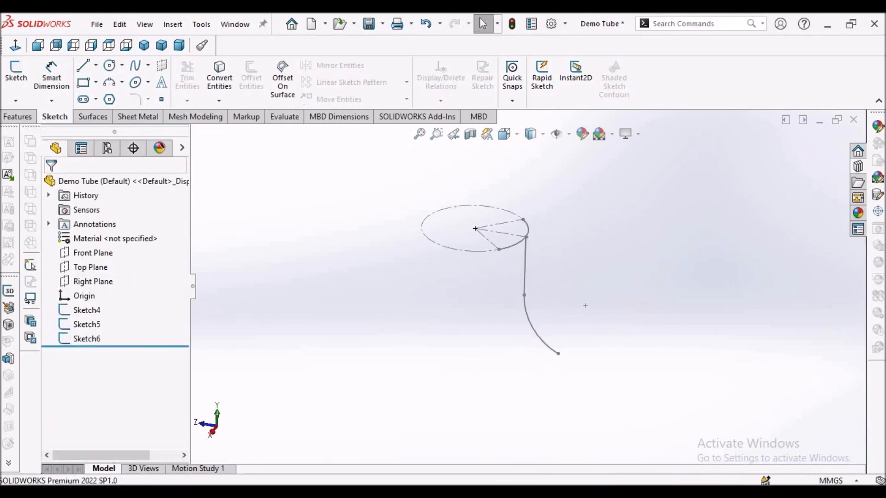
{"action": "left_click", "coordinate": [96, 117]}
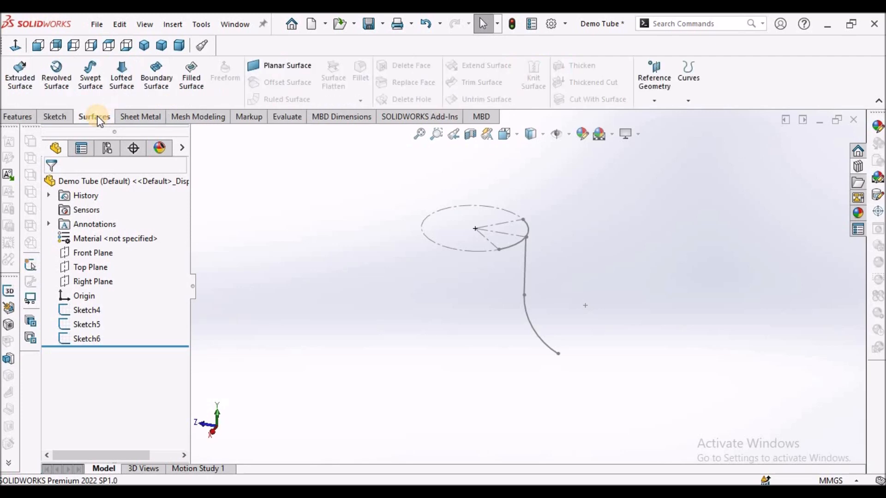
{"action": "left_click", "coordinate": [91, 79]}
{"action": "middle_click_drag", "start_coordinate": [564, 258], "coordinate": [505, 253]}
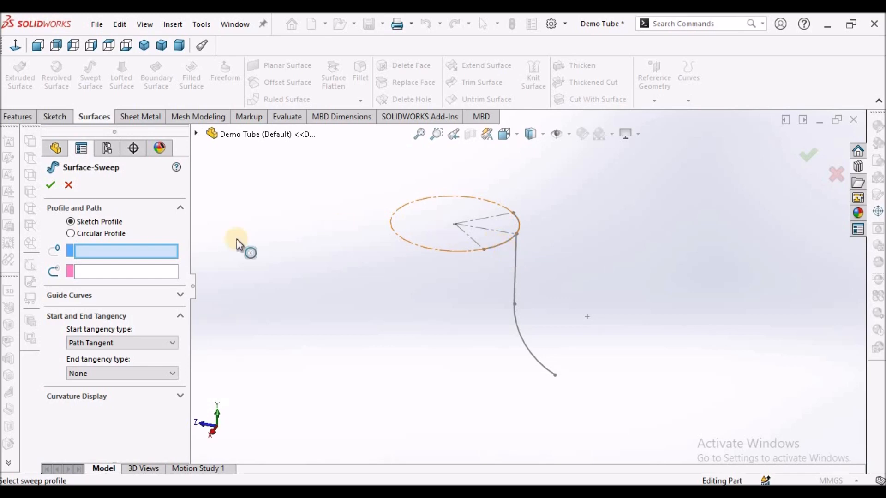
{"action": "left_click", "coordinate": [196, 133]}
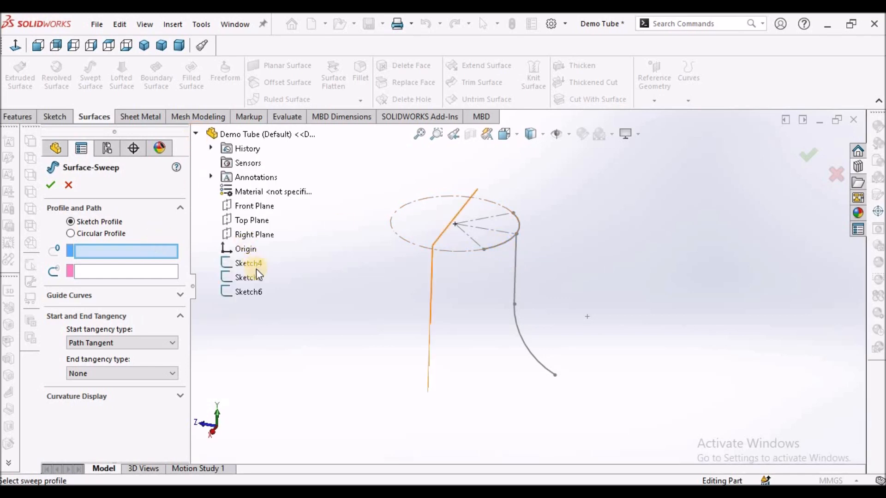
{"action": "left_click", "coordinate": [246, 278]}
{"action": "left_click", "coordinate": [127, 275]}
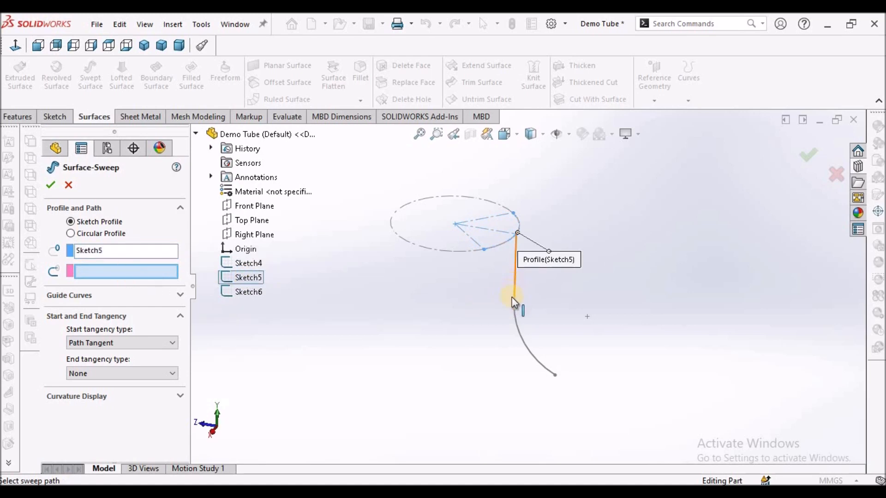
{"action": "left_click", "coordinate": [514, 312]}
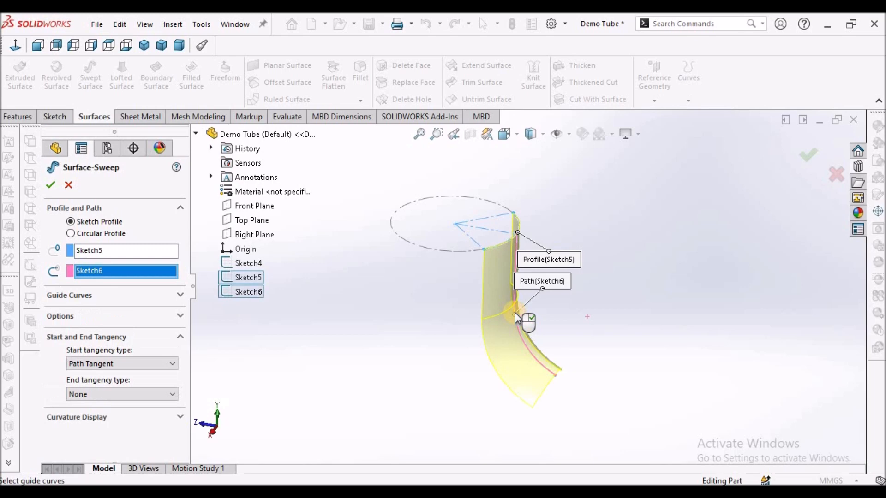
{"action": "mouse_move", "coordinate": [641, 272]}
{"action": "middle_mouse_down"}
{"action": "mouse_move", "coordinate": [603, 221]}
{"action": "mouse_move", "coordinate": [587, 177]}
{"action": "mouse_move", "coordinate": [657, 233]}
{"action": "middle_mouse_up"}
{"action": "left_click", "coordinate": [52, 186]}
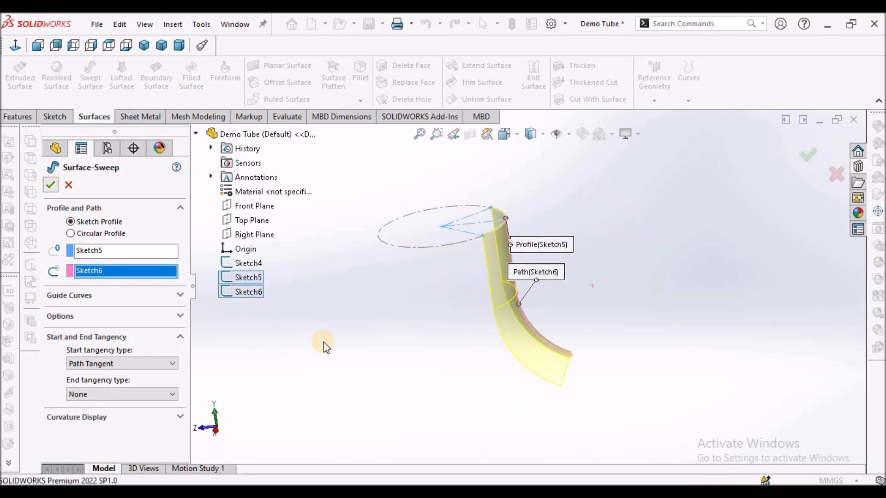
- Show the temporary axes and circularly pattern the swept surface body about the tube's vertical axis with 4 equally spaced instances over 360 degrees
{"action": "scroll", "coordinate": [512, 256], "scroll_direction": "up", "scroll_amount": 2}
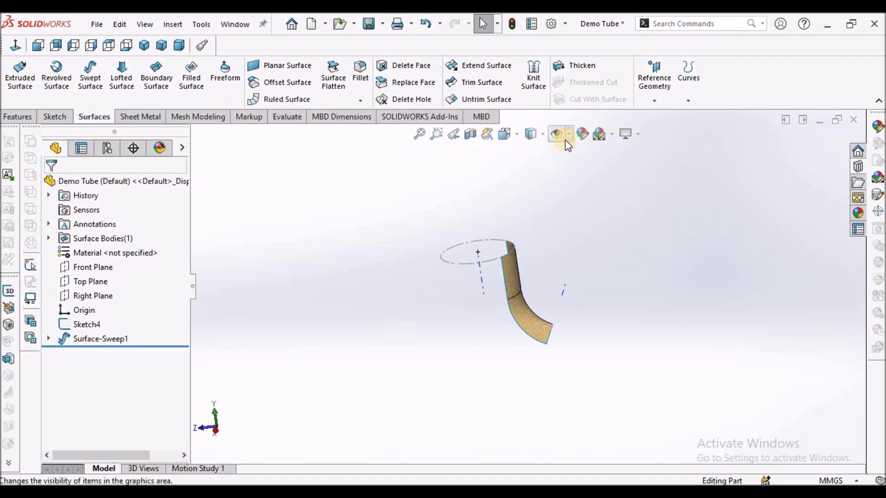
{"action": "middle_click_drag", "start_coordinate": [560, 243], "coordinate": [490, 325]}
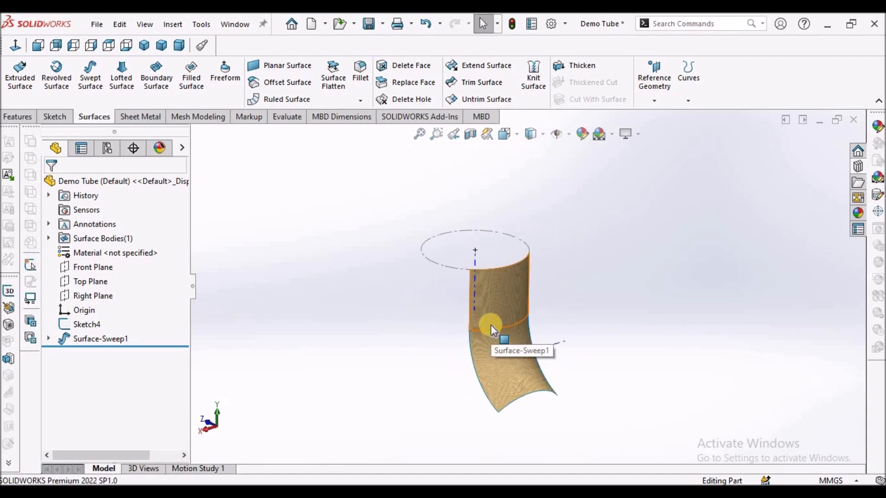
{"action": "middle_click_drag", "start_coordinate": [491, 324], "coordinate": [526, 263]}
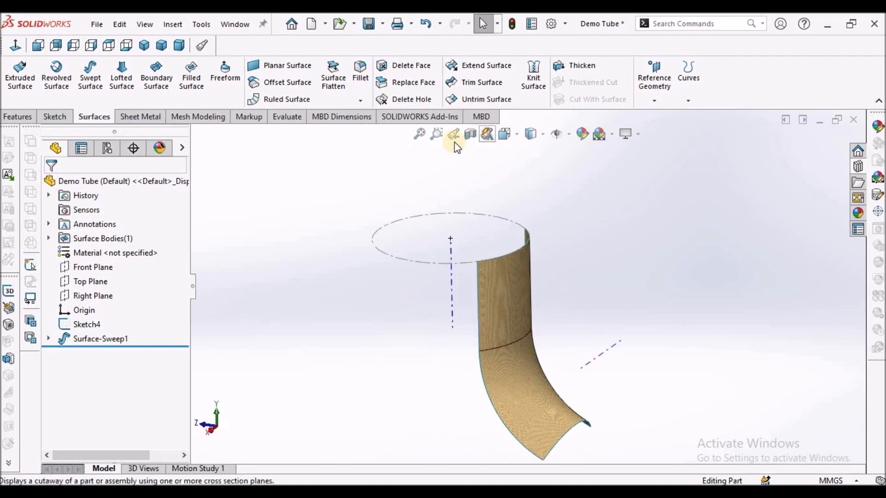
{"action": "left_click", "coordinate": [24, 118]}
{"action": "left_click", "coordinate": [386, 100]}
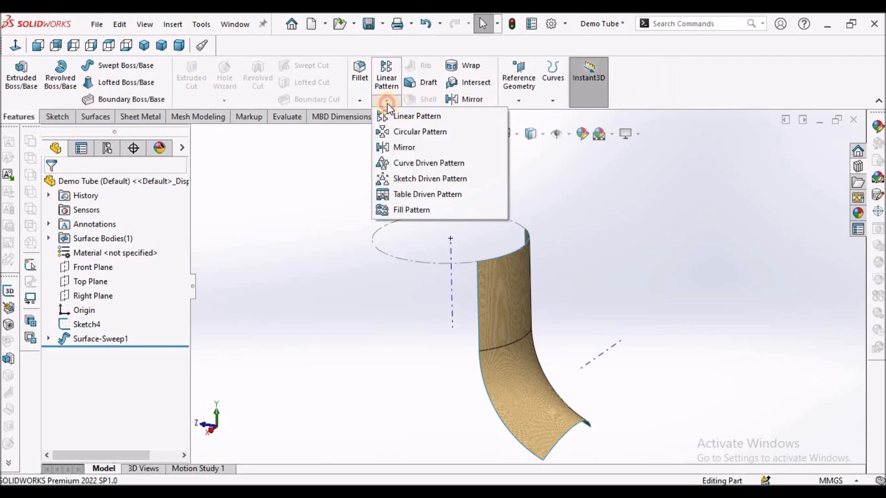
{"action": "left_click", "coordinate": [408, 135]}
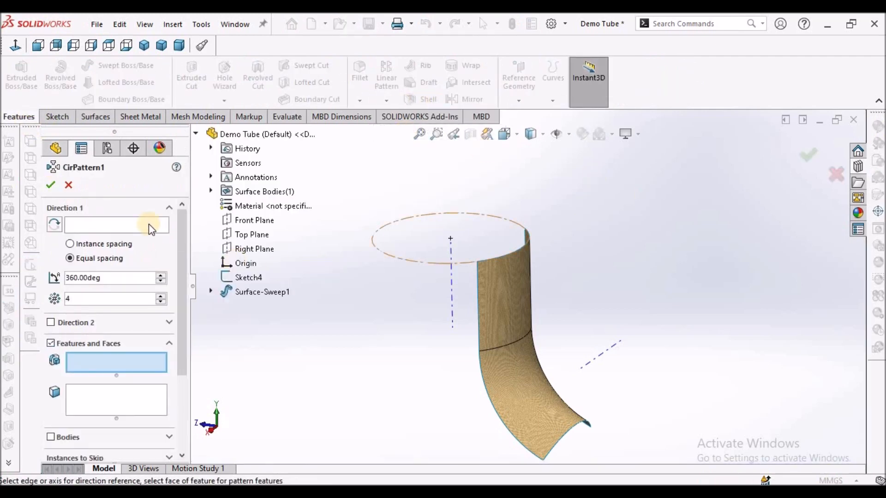
{"action": "left_click", "coordinate": [450, 276]}
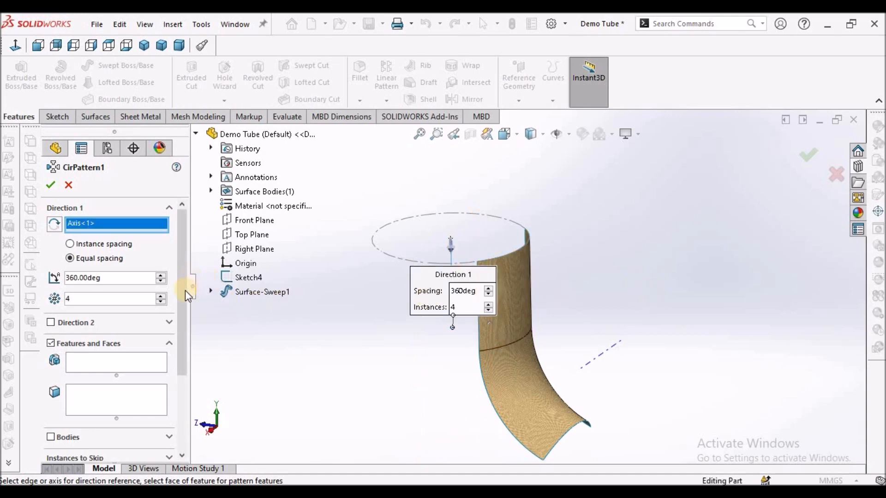
{"action": "left_click_drag", "start_coordinate": [184, 292], "coordinate": [184, 361]}
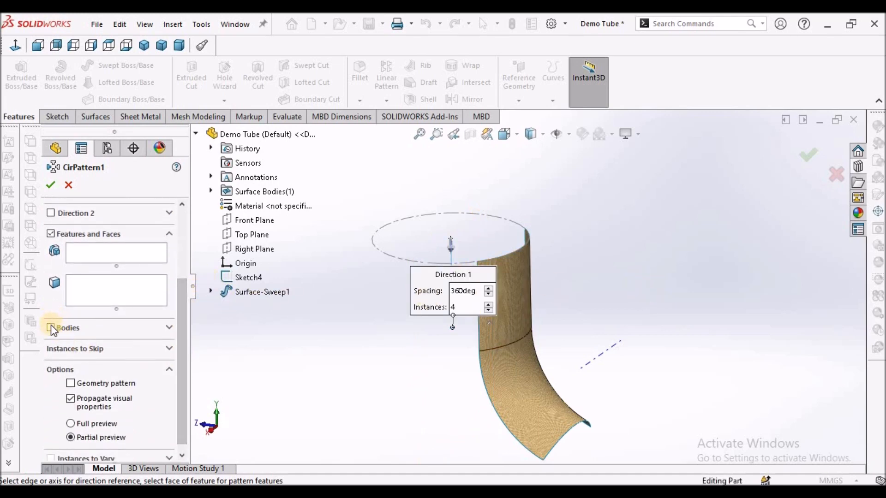
{"action": "left_click", "coordinate": [50, 328]}
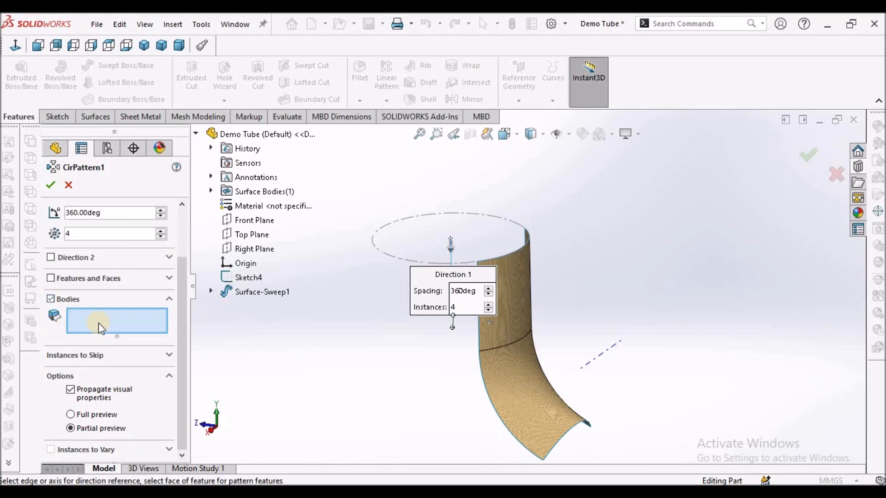
{"action": "left_click", "coordinate": [525, 327]}
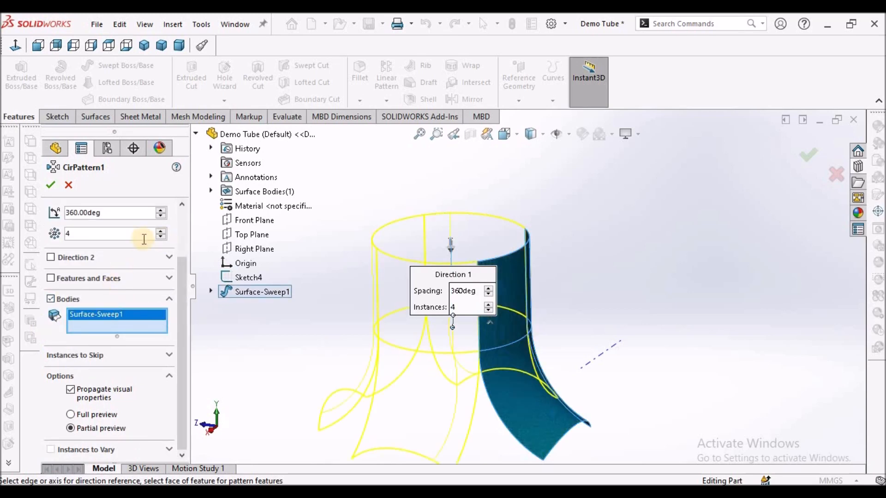
{"action": "middle_click_drag", "start_coordinate": [634, 254], "coordinate": [531, 303]}
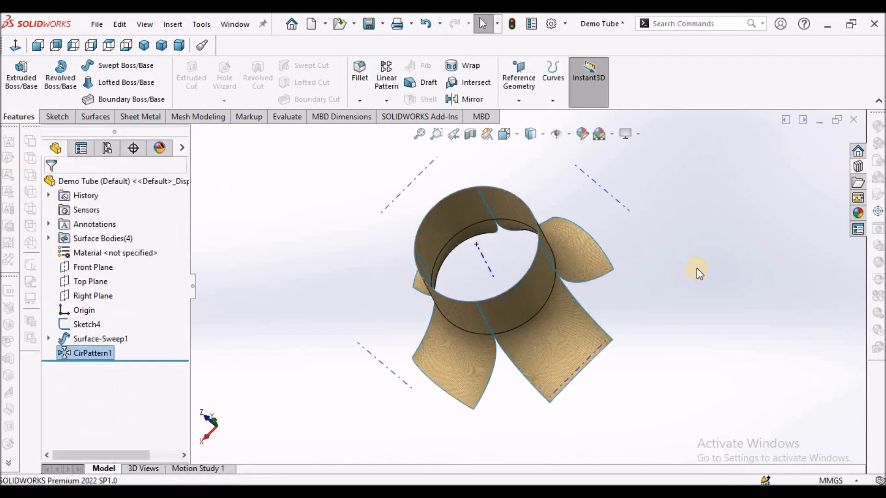
- Hide the axes and construction sketch geometry and inspect the patterned surfaces from the side
{"action": "left_click", "coordinate": [693, 266]}
{"action": "scroll", "coordinate": [582, 174], "scroll_direction": "up", "scroll_amount": 3}
{"action": "left_click", "coordinate": [555, 139]}
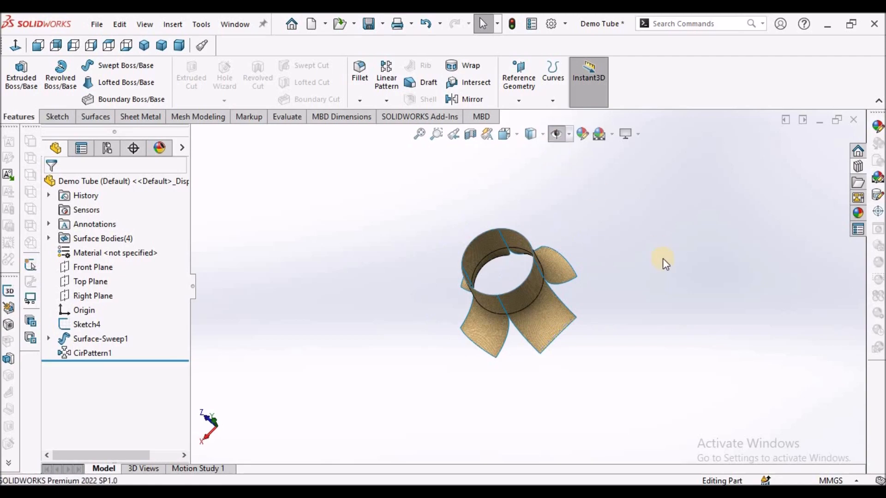
{"action": "middle_click_drag", "start_coordinate": [542, 279], "coordinate": [543, 200]}
{"action": "scroll", "coordinate": [533, 270], "scroll_direction": "down", "scroll_amount": 5}
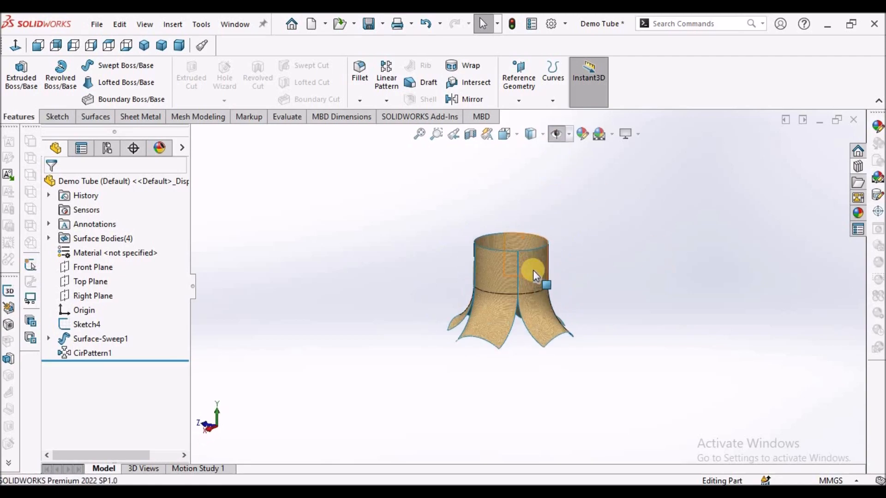
- Examine the separate surface bodies produced by the sweep and the circular pattern
{"action": "middle_click_drag", "start_coordinate": [547, 271], "coordinate": [412, 475]}
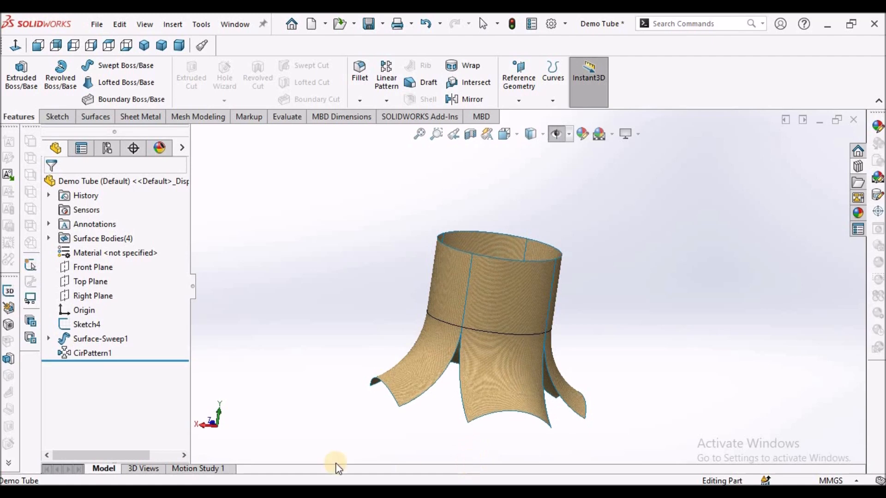
{"action": "left_click", "coordinate": [48, 237]}
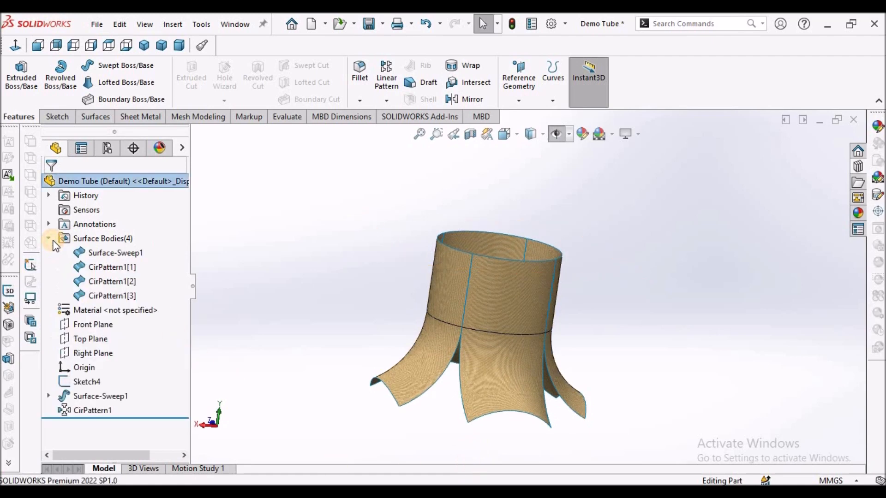
{"action": "left_click", "coordinate": [115, 255]}
{"action": "left_click", "coordinate": [115, 266]}
{"action": "left_click", "coordinate": [349, 313]}
- Knit the swept surface and its three circular pattern copies into a single surface body with a 0.01 mm knitting tolerance
{"action": "left_click", "coordinate": [95, 117]}
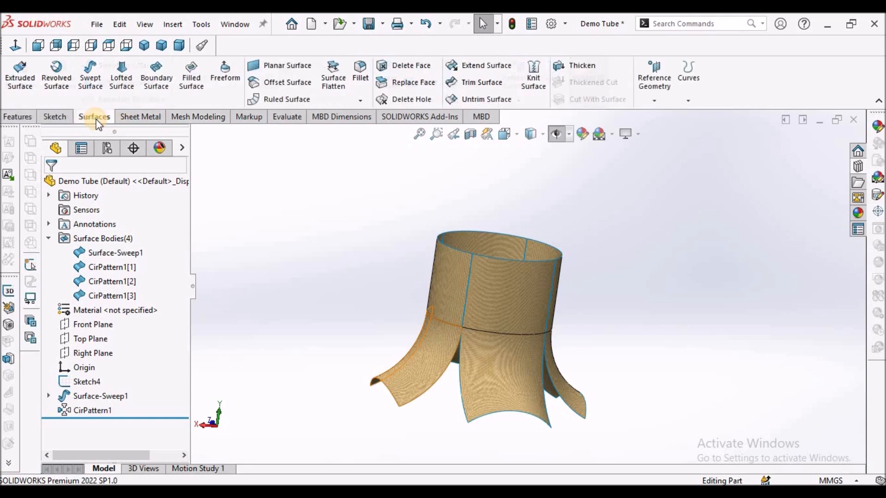
{"action": "left_click", "coordinate": [537, 80]}
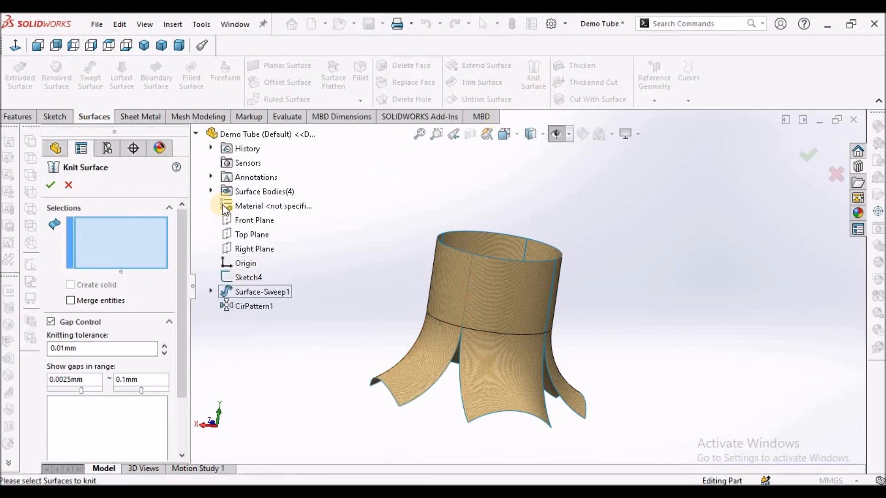
{"action": "left_click", "coordinate": [210, 191]}
{"action": "left_click", "coordinate": [260, 205]}
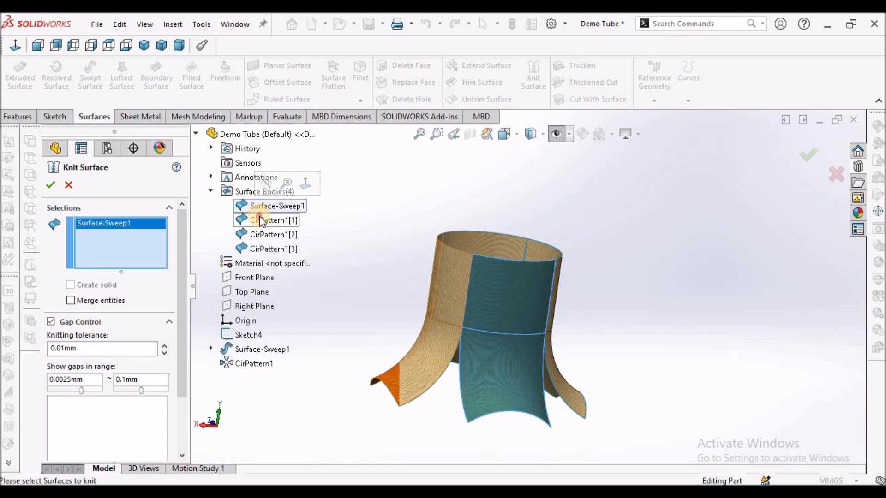
{"action": "left_click", "coordinate": [269, 220]}
{"action": "left_click", "coordinate": [267, 235]}
{"action": "left_click", "coordinate": [272, 248]}
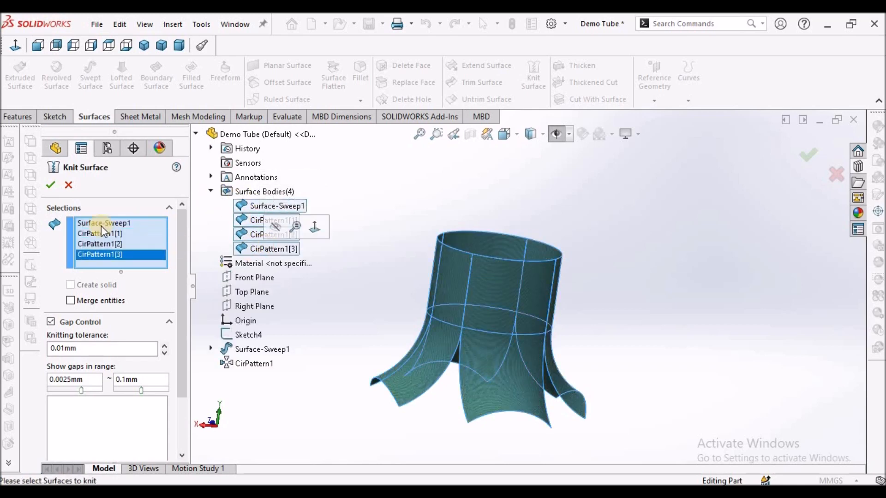
{"action": "left_click", "coordinate": [67, 184]}
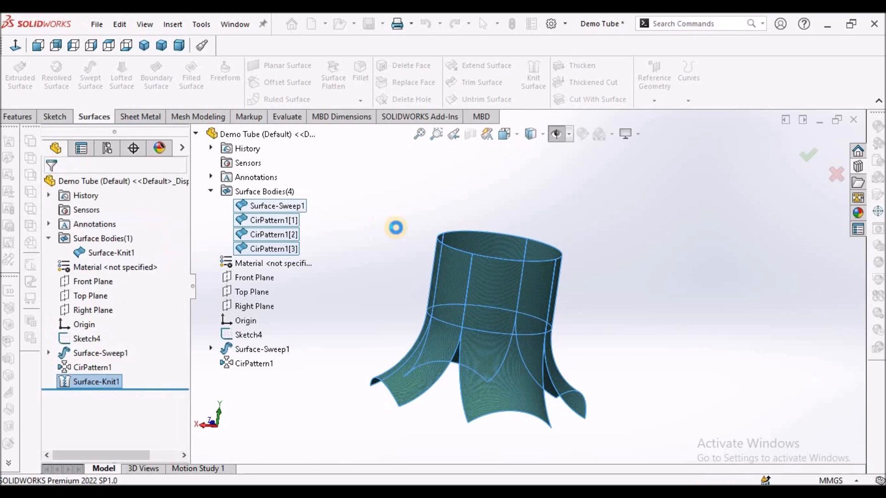
{"action": "left_click", "coordinate": [120, 251]}
{"action": "left_click", "coordinate": [346, 279]}
- Thicken the knitted surface by 1 mm on both sides to make the flared tube a solid body
{"action": "scroll", "coordinate": [499, 251], "scroll_direction": "up", "scroll_amount": 3}
{"action": "scroll", "coordinate": [499, 251], "scroll_direction": "down", "scroll_amount": 2}
{"action": "middle_click_drag", "start_coordinate": [579, 317], "coordinate": [524, 306]}
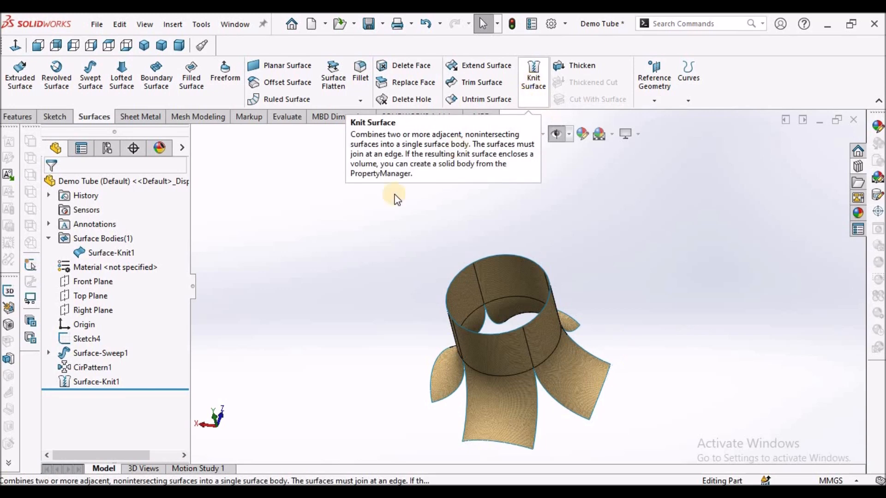
{"action": "left_click", "coordinate": [576, 66]}
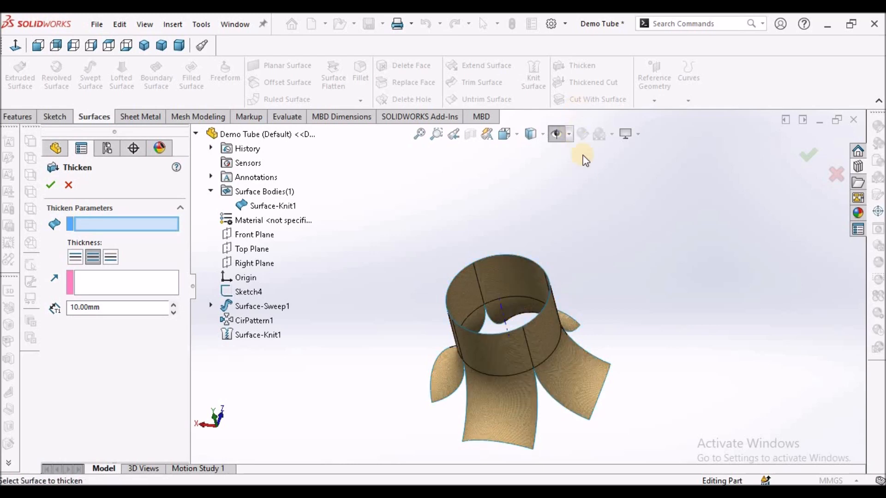
{"action": "left_click", "coordinate": [542, 340]}
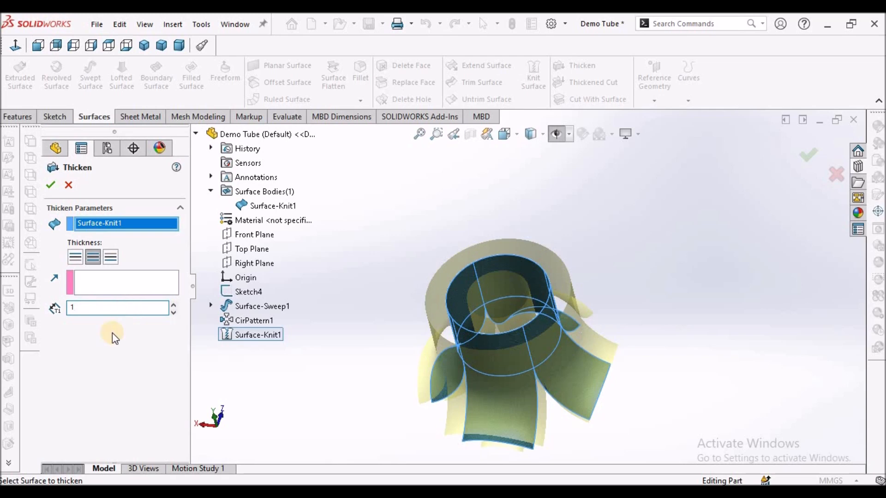
{"action": "left_click", "coordinate": [89, 259]}
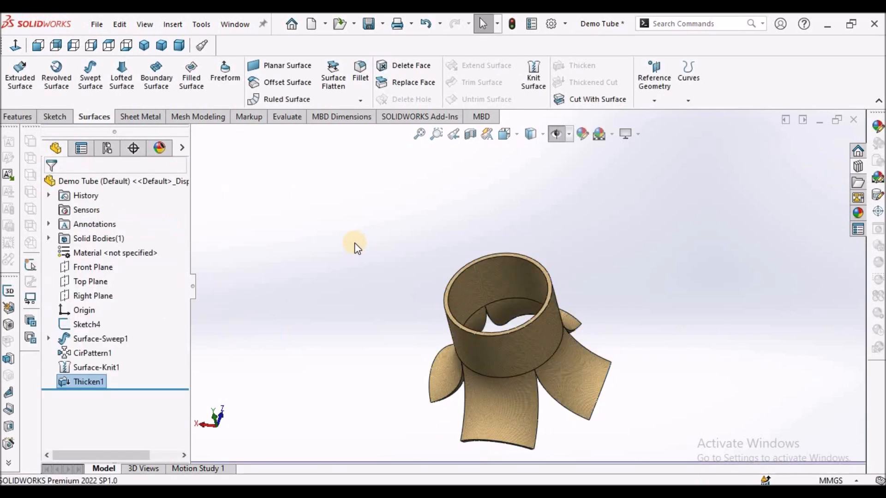
- Inspect the thickened tube from several angles and set the model to the trimetric view
{"action": "scroll", "coordinate": [536, 300], "scroll_direction": "up", "scroll_amount": 3}
{"action": "scroll", "coordinate": [548, 351], "scroll_direction": "down", "scroll_amount": 5}
{"action": "middle_click_drag", "start_coordinate": [536, 282], "coordinate": [195, 355]}
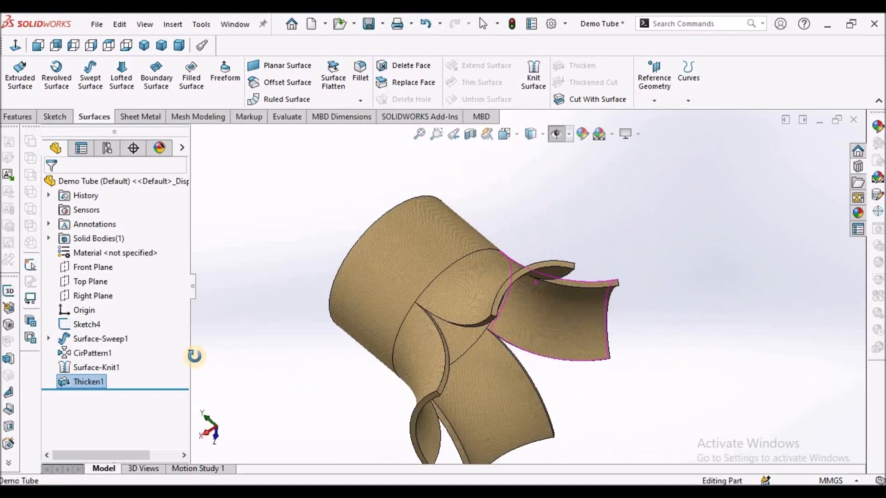
{"action": "middle_click_drag", "start_coordinate": [623, 316], "coordinate": [268, 328]}
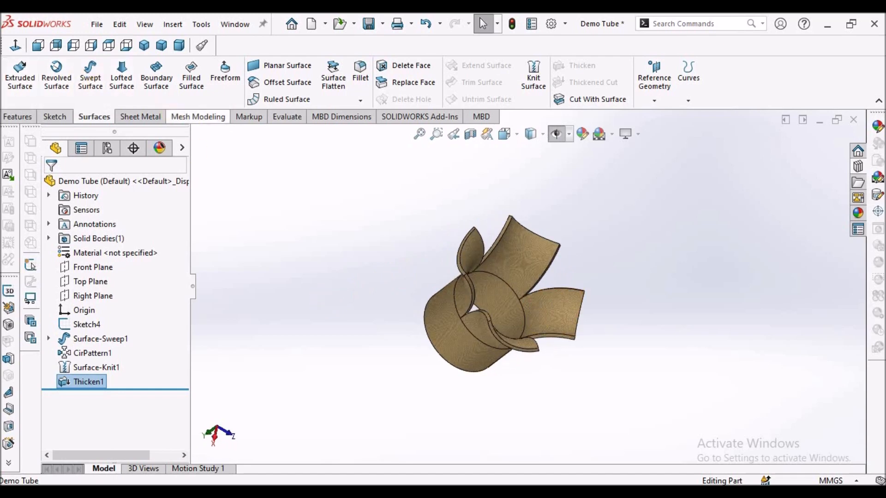
{"action": "left_click", "coordinate": [162, 45]}
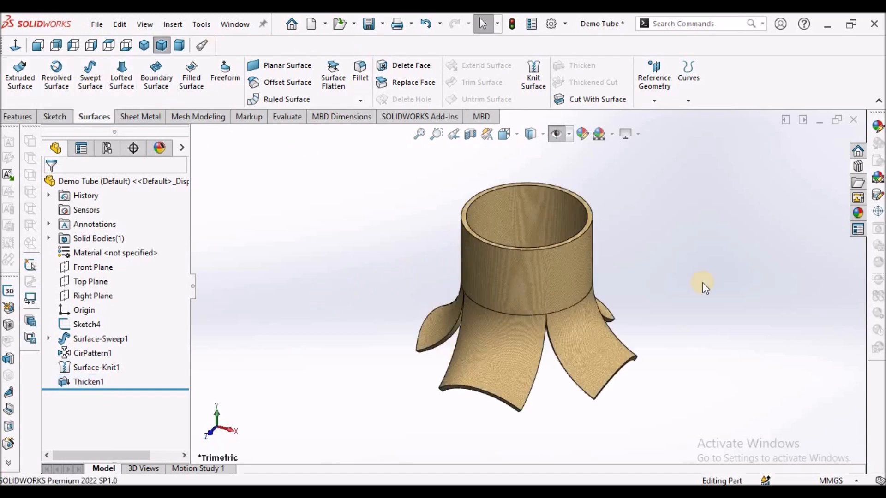